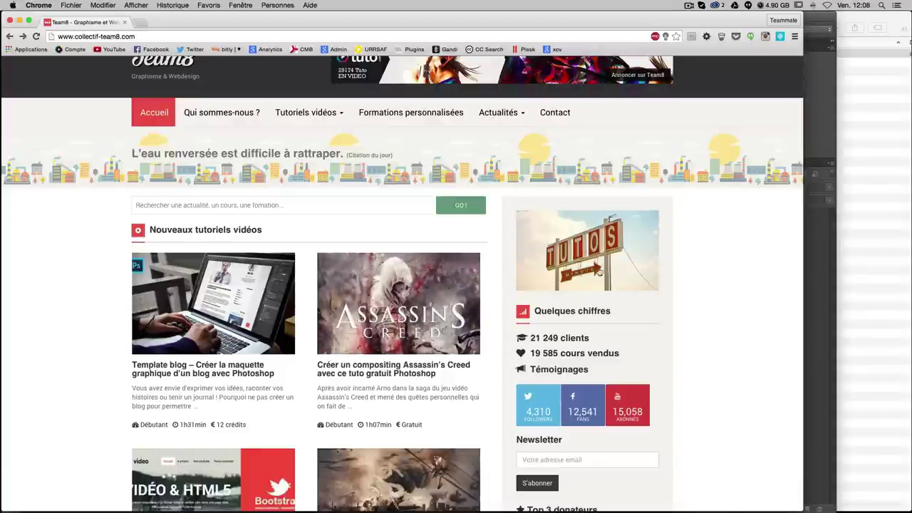
- Open the 'Tutos minute' article from the TUTOS image in the Team8 sidebar
click(593, 271)
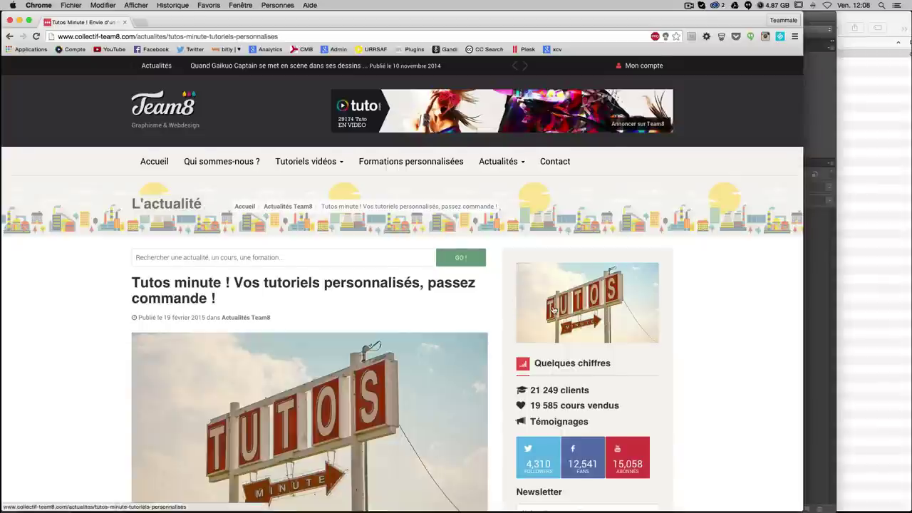
- Scroll past the image grid to the comment requesting a masking tutorial with the Brazil image
scroll(554, 312, down, 1)
scroll(270, 253, down, 5)
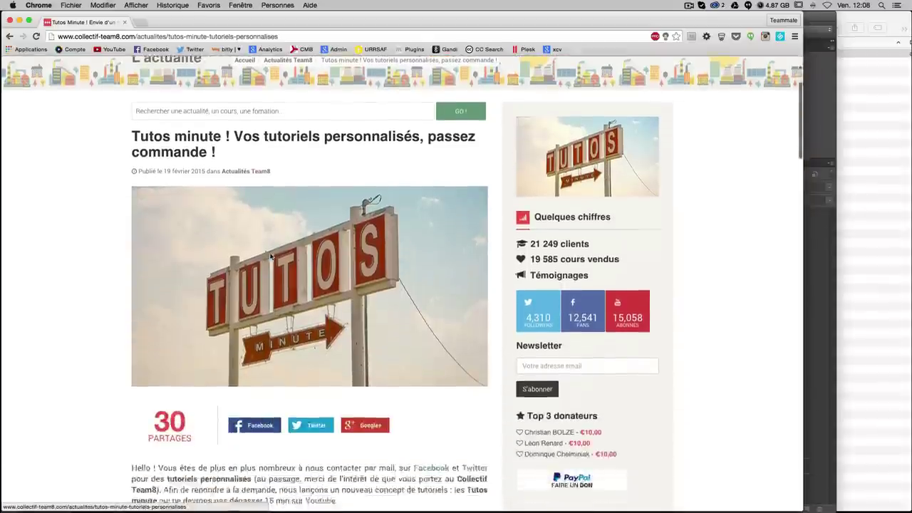
scroll(173, 304, down, 2)
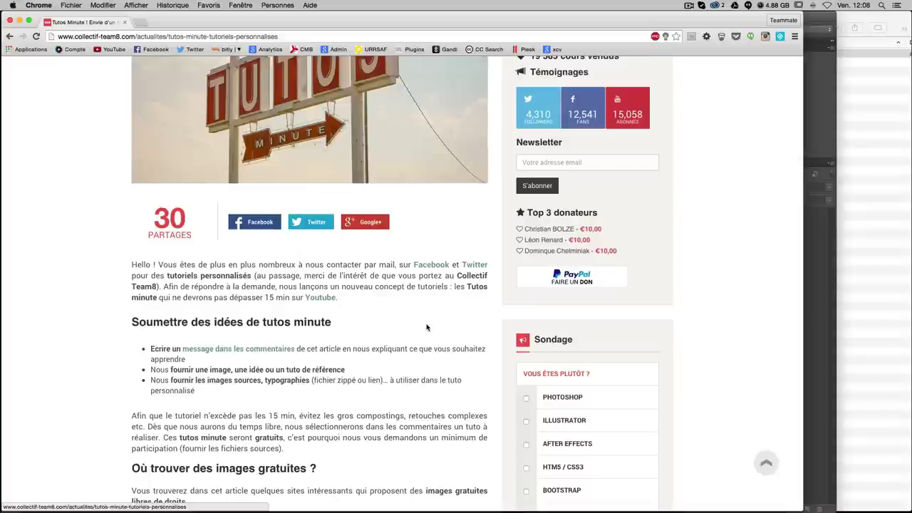
scroll(435, 356, down, 1)
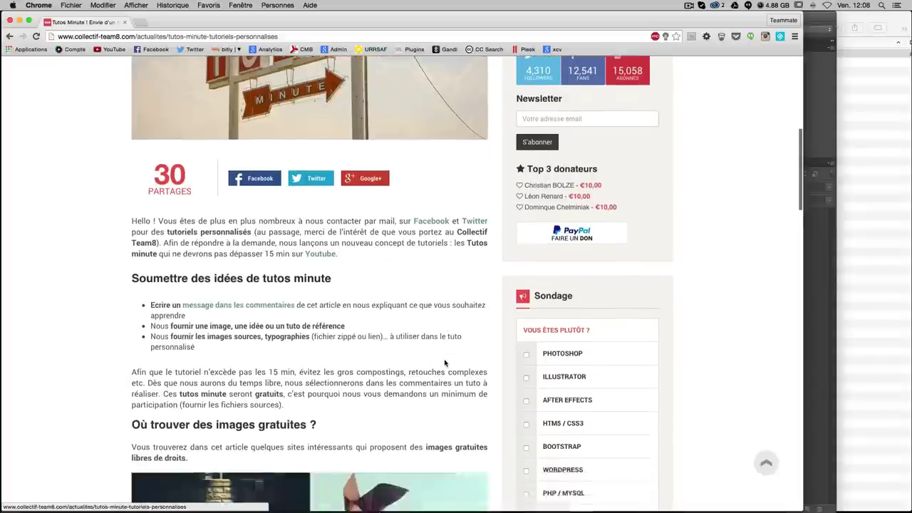
scroll(414, 335, down, 1)
scroll(385, 313, down, 1)
scroll(336, 286, down, 2)
scroll(336, 286, down, 3)
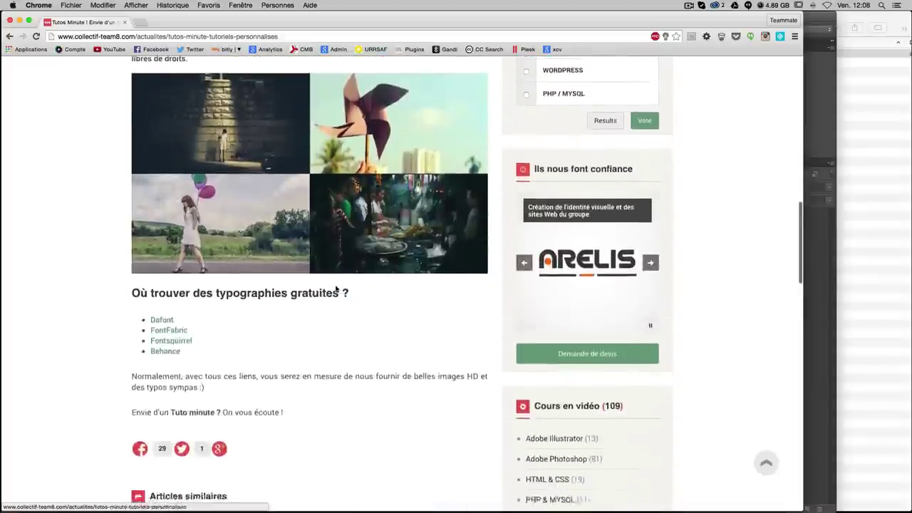
scroll(337, 287, down, 5)
scroll(337, 290, down, 2)
scroll(337, 289, down, 1)
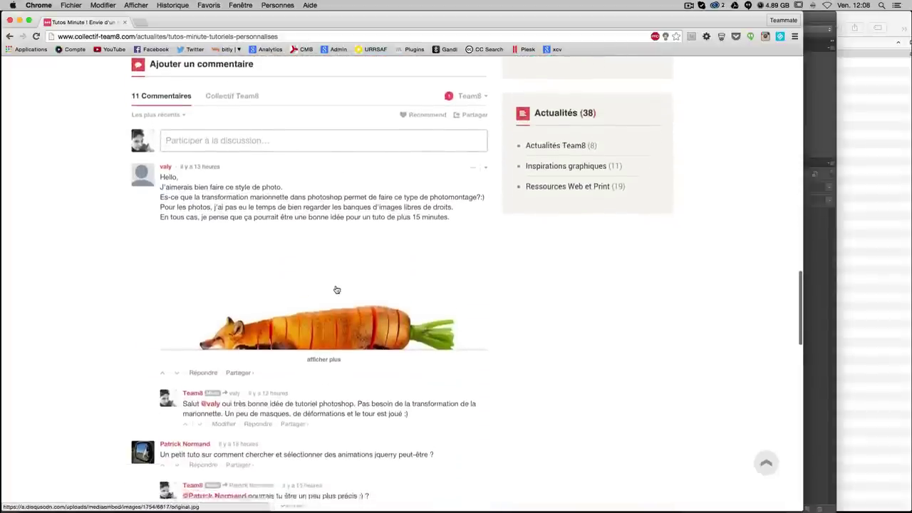
scroll(337, 289, down, 3)
scroll(337, 288, down, 1)
scroll(336, 289, down, 2)
scroll(337, 289, down, 1)
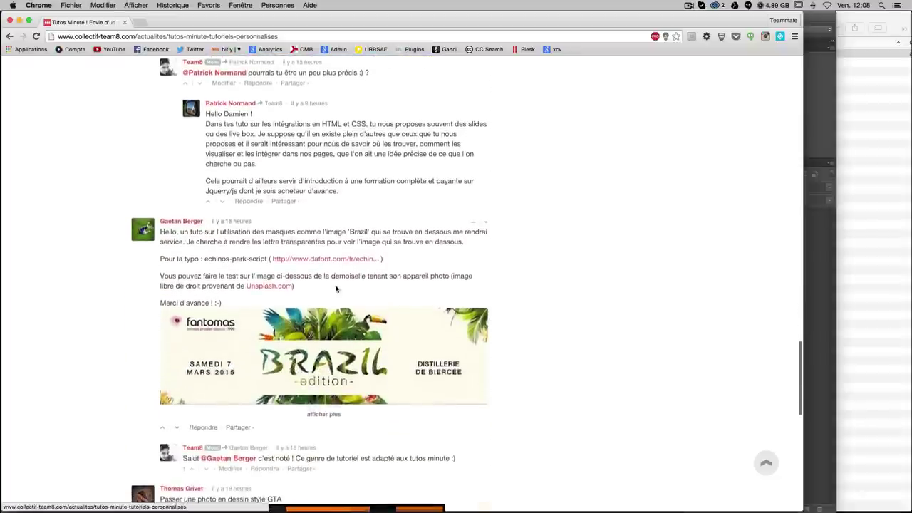
scroll(271, 255, down, 2)
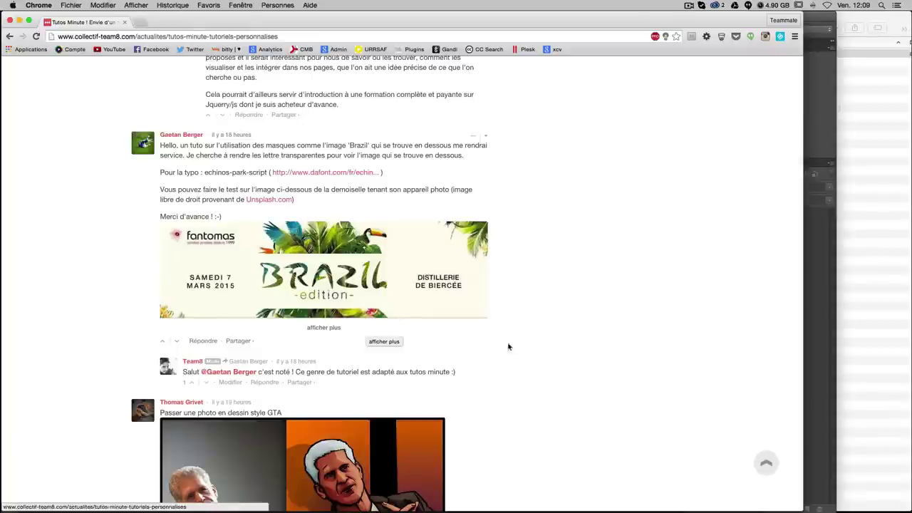
- Browse the comments, clicking into the comment box along the way
scroll(509, 348, up, 5)
scroll(509, 348, up, 5)
scroll(509, 348, up, 1)
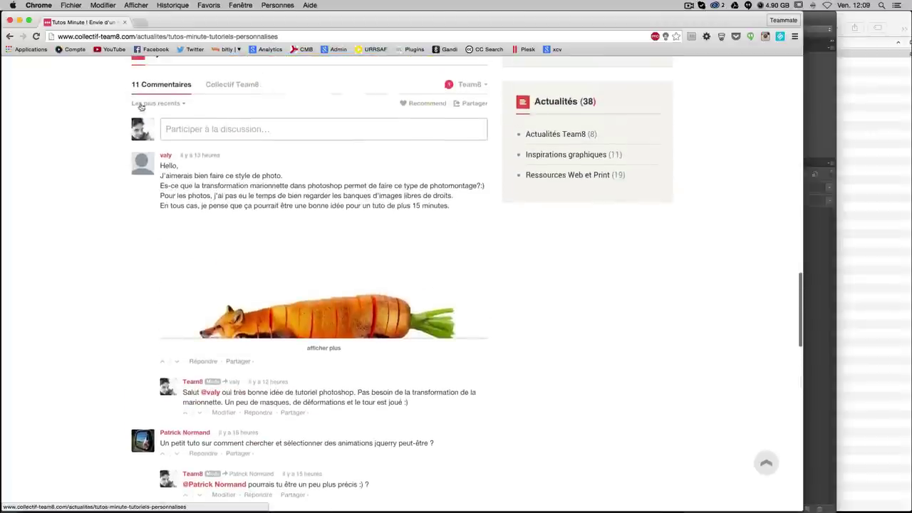
click(223, 130)
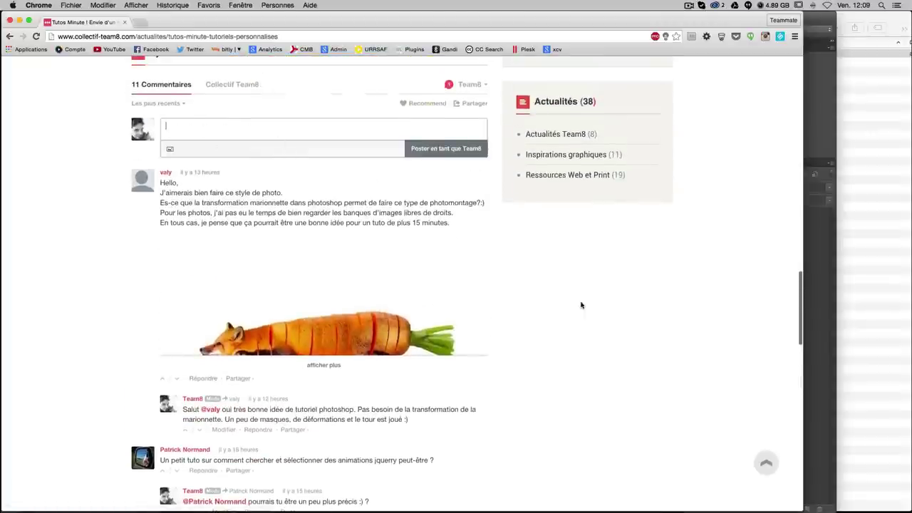
scroll(575, 300, down, 4)
scroll(575, 301, down, 1)
scroll(575, 300, down, 5)
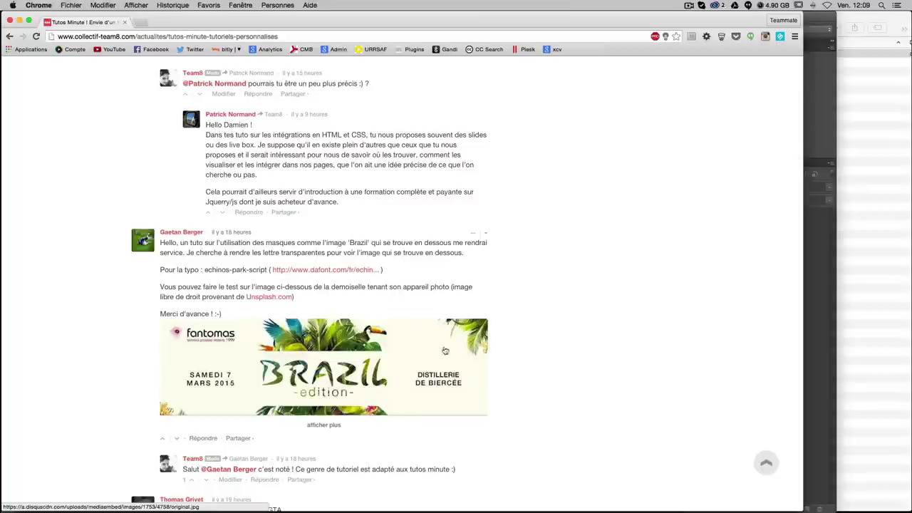
scroll(466, 322, down, 2)
- Expand the Brazil image with 'afficher plus' to reveal the camera photo beneath it
click(323, 346)
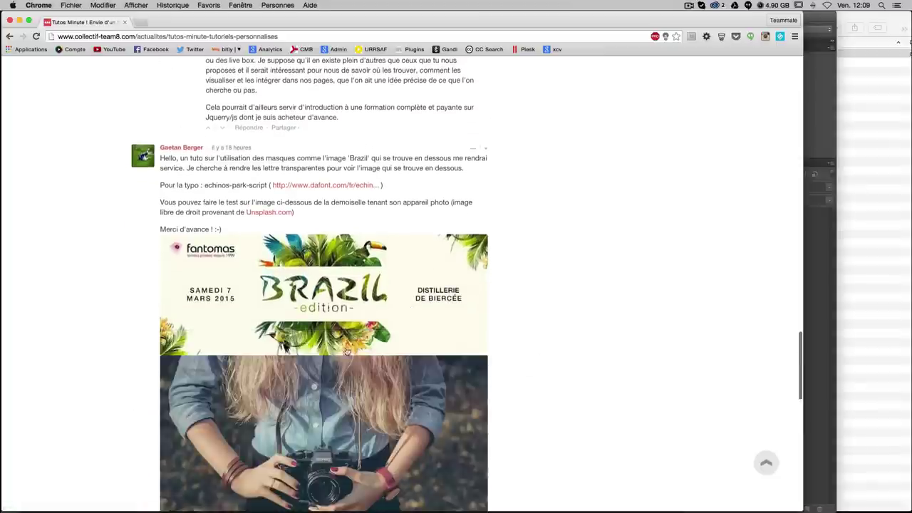
scroll(483, 369, down, 1)
scroll(181, 271, down, 2)
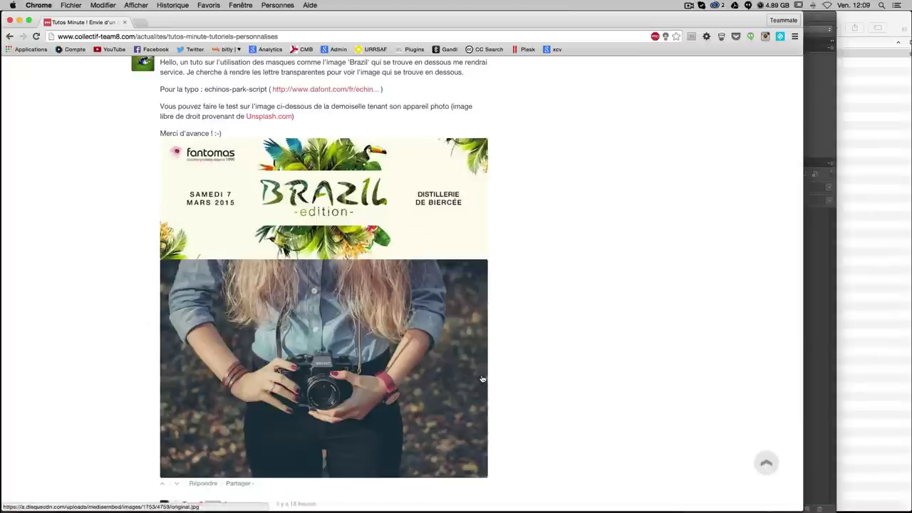
scroll(628, 369, up, 2)
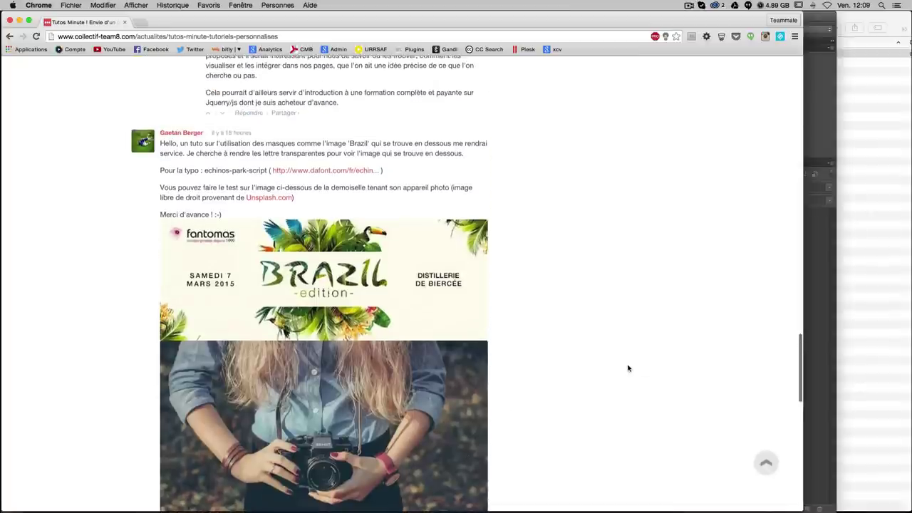
scroll(628, 368, down, 1)
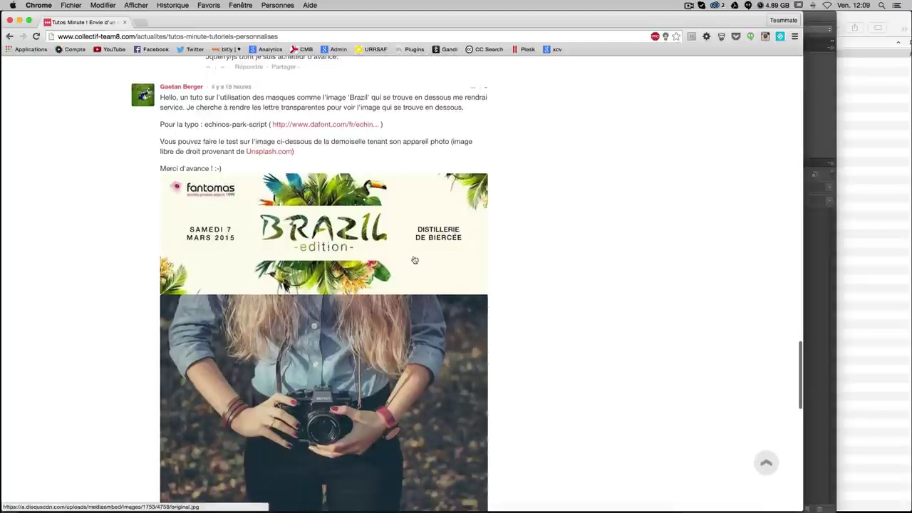
scroll(323, 271, down, 1)
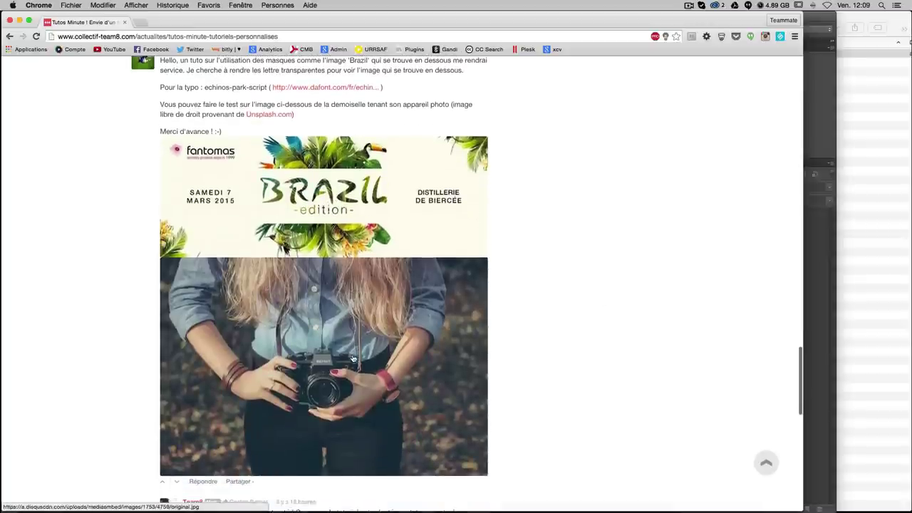
scroll(353, 358, up, 1)
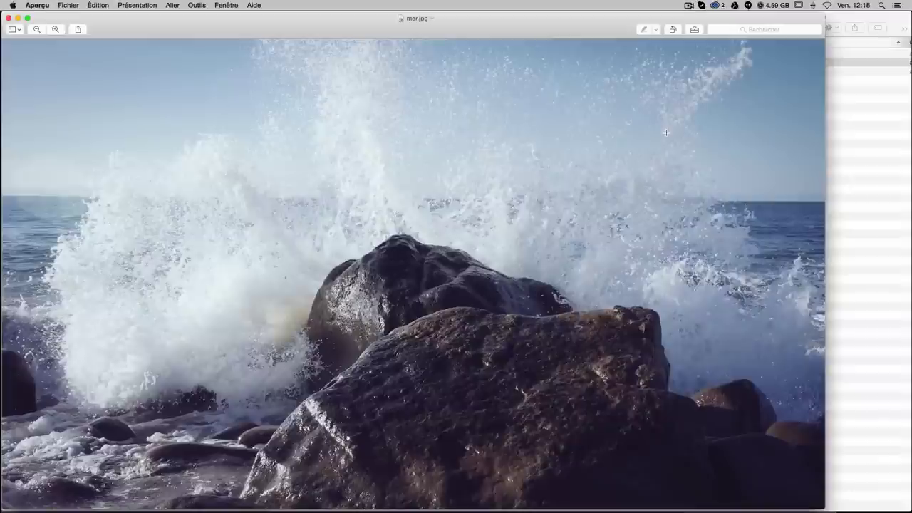
- Close the mer.jpg Preview window and select the echinos-park-script font line in the comment
click(9, 19)
click(35, 111)
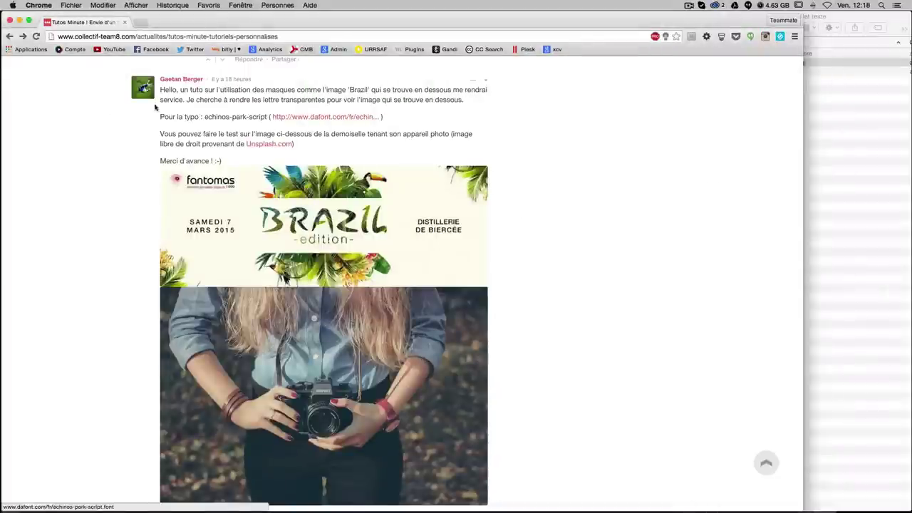
drag(158, 117, 409, 112)
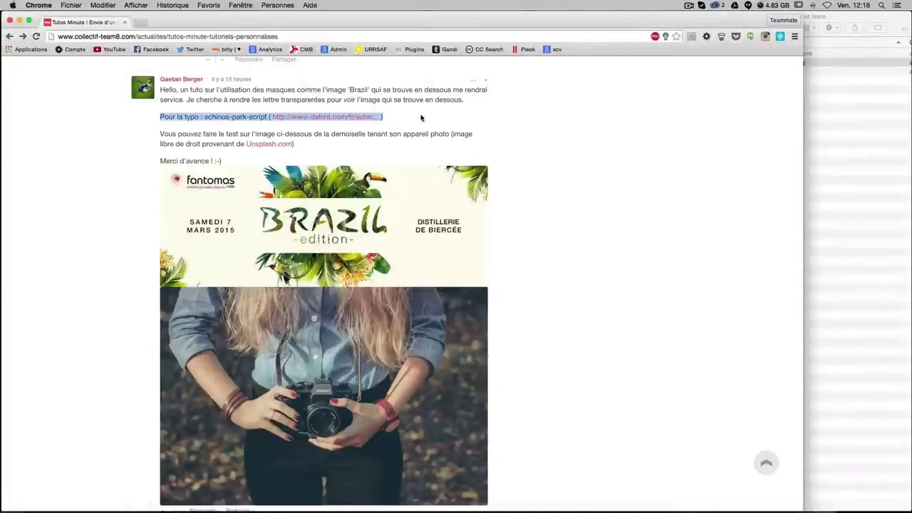
- Download echinos_park_script.zip from dafont's Echinos Park Script page and extract it
click(248, 124)
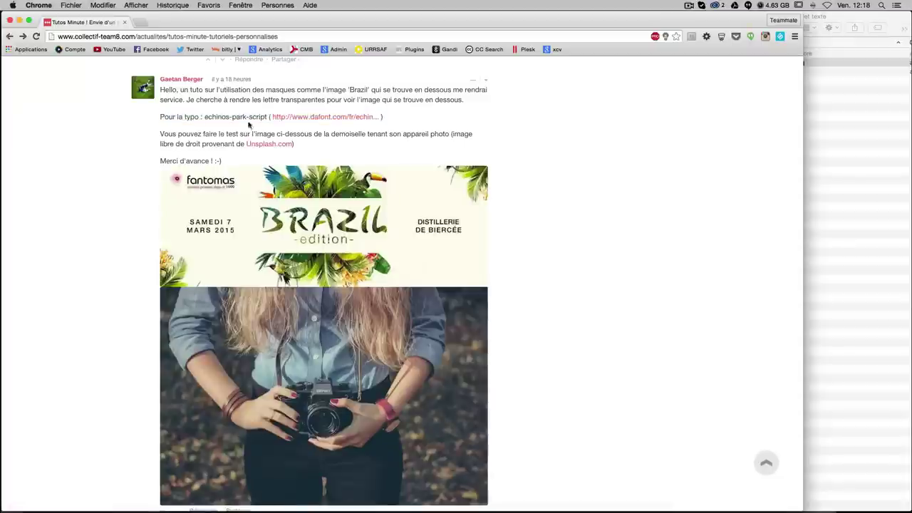
super+click(313, 119)
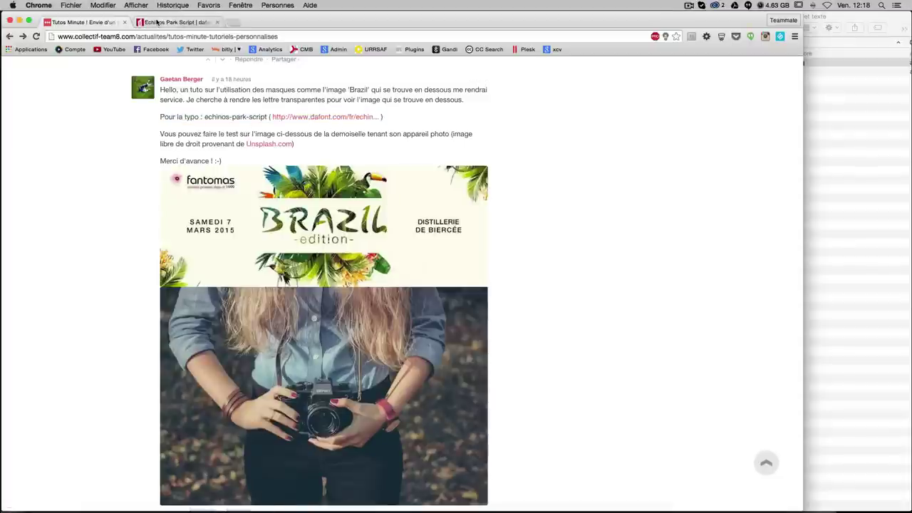
click(164, 22)
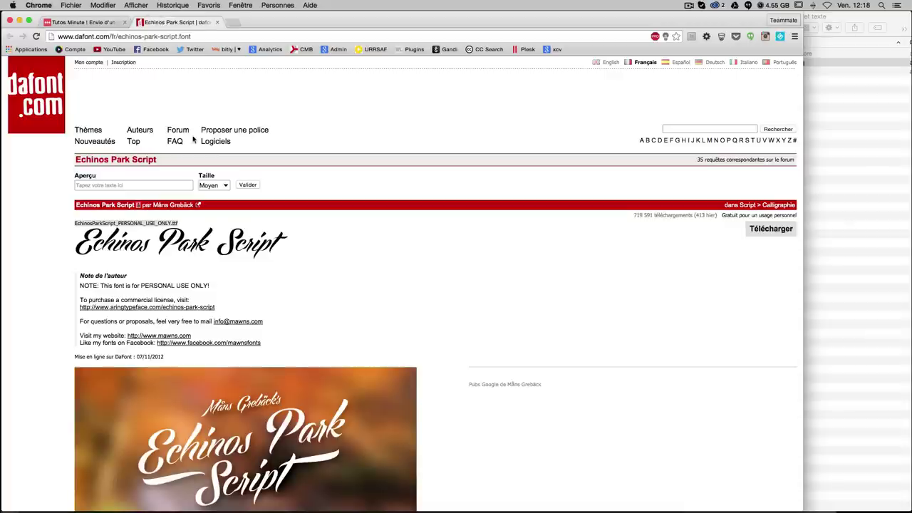
click(878, 228)
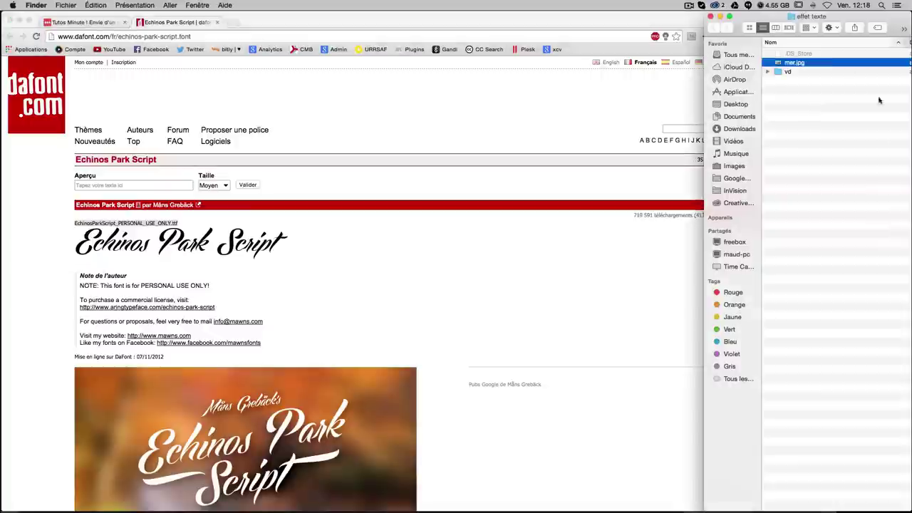
click(411, 174)
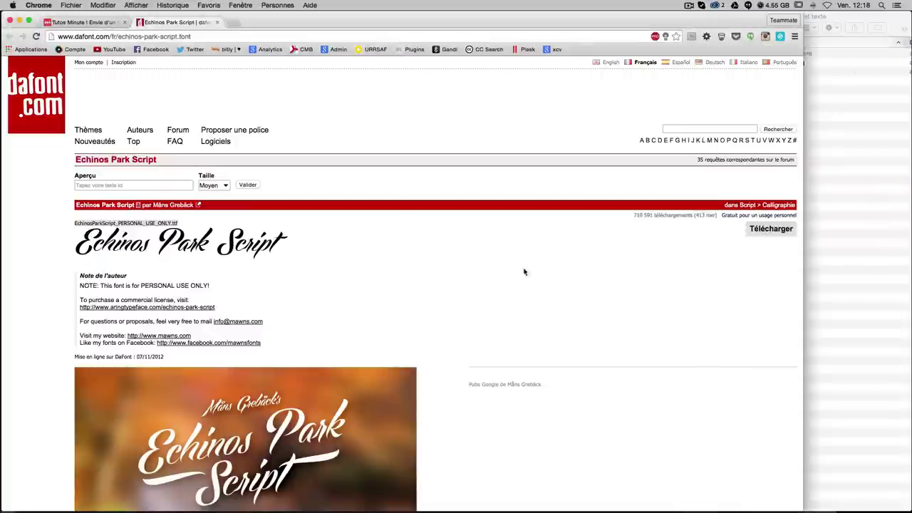
click(771, 229)
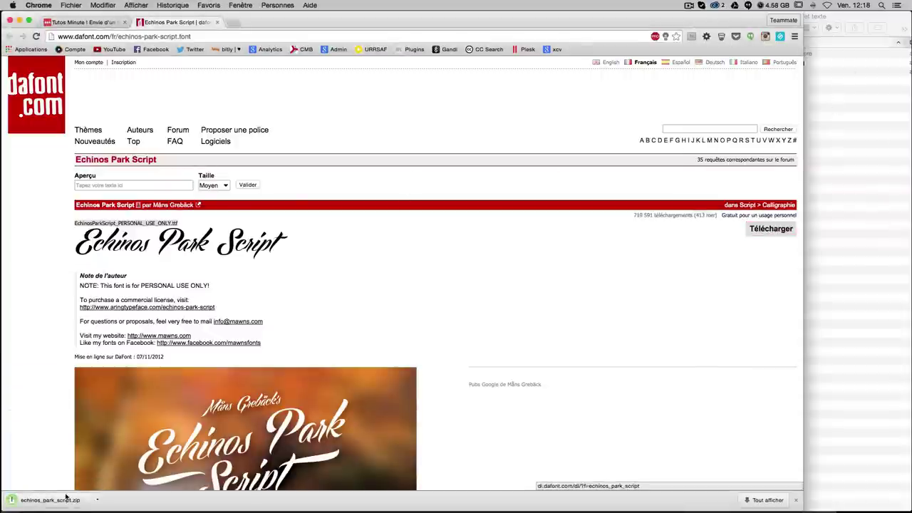
click(65, 497)
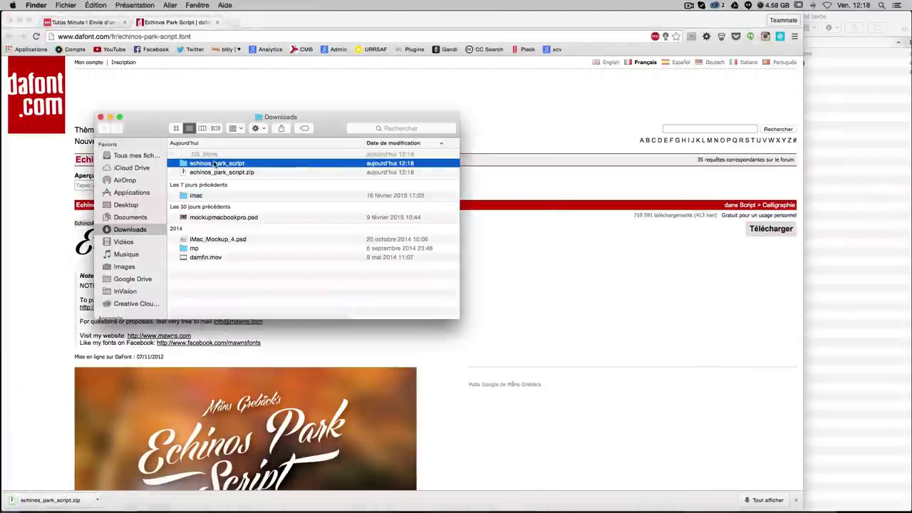
- Copy the EchinosParkScript .ttf from the extracted folder into the effet texte folder
double_click(214, 164)
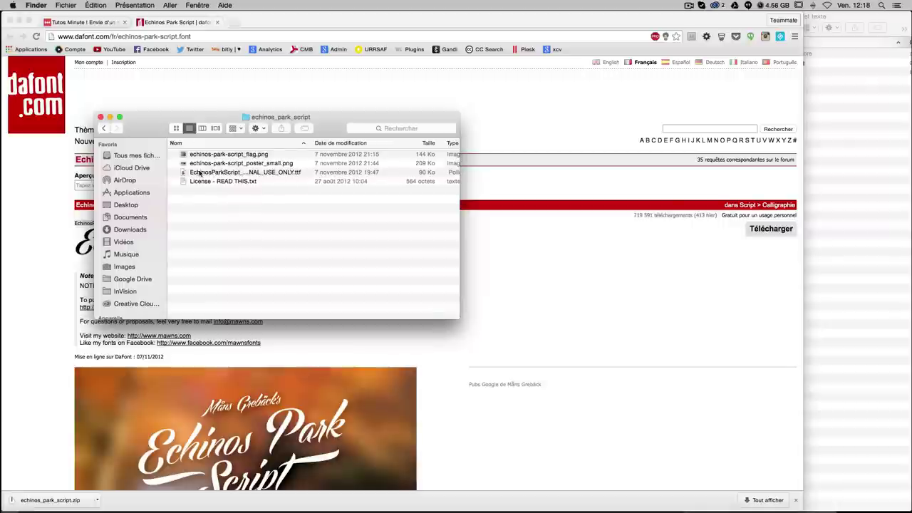
drag(200, 174, 835, 215)
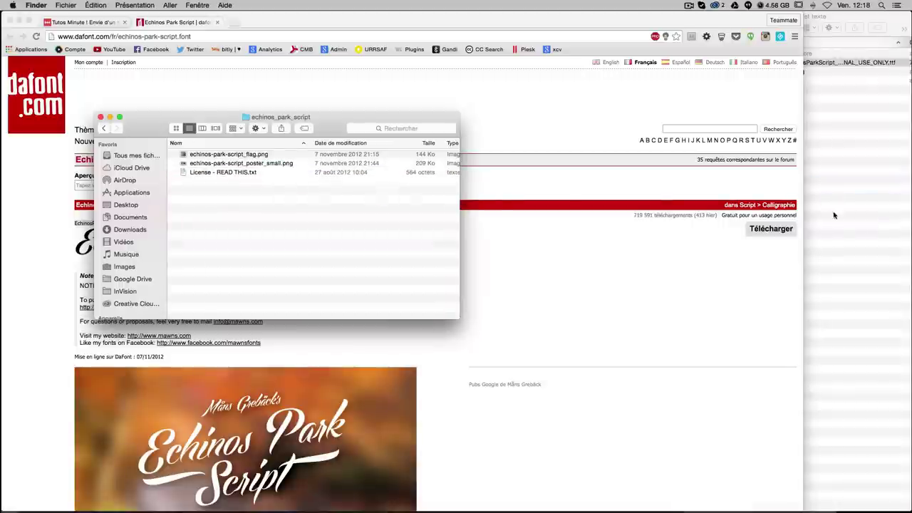
click(99, 116)
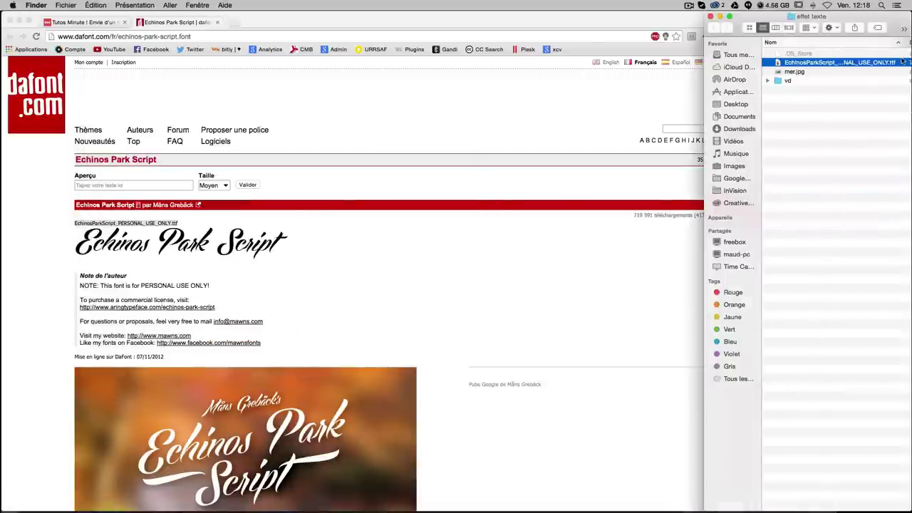
drag(886, 17, 887, 28)
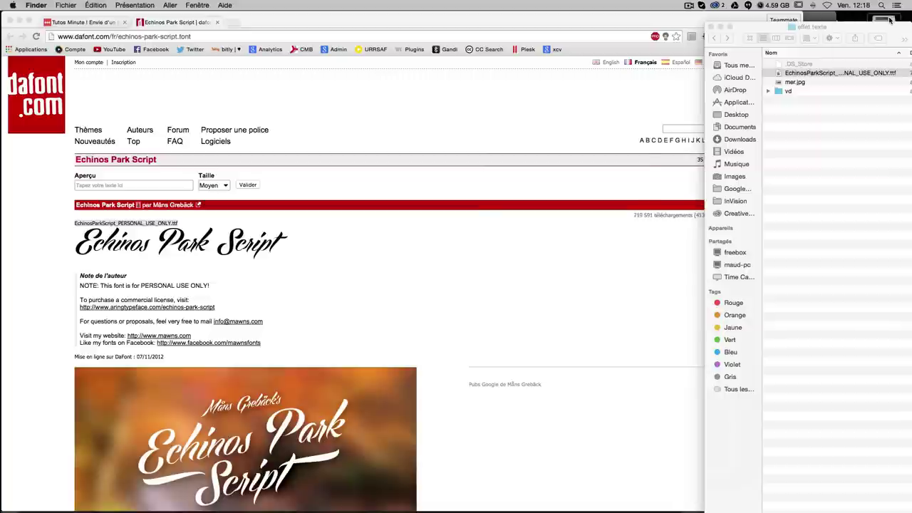
- Install the Echinos Park Script font by dragging it into SSD > Bibliothèque > Fonts
key(super+n)
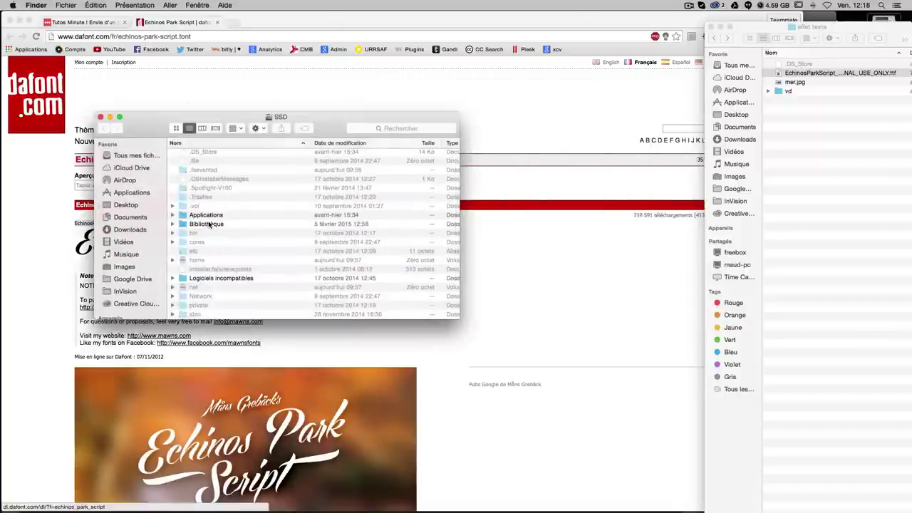
double_click(209, 224)
click(204, 275)
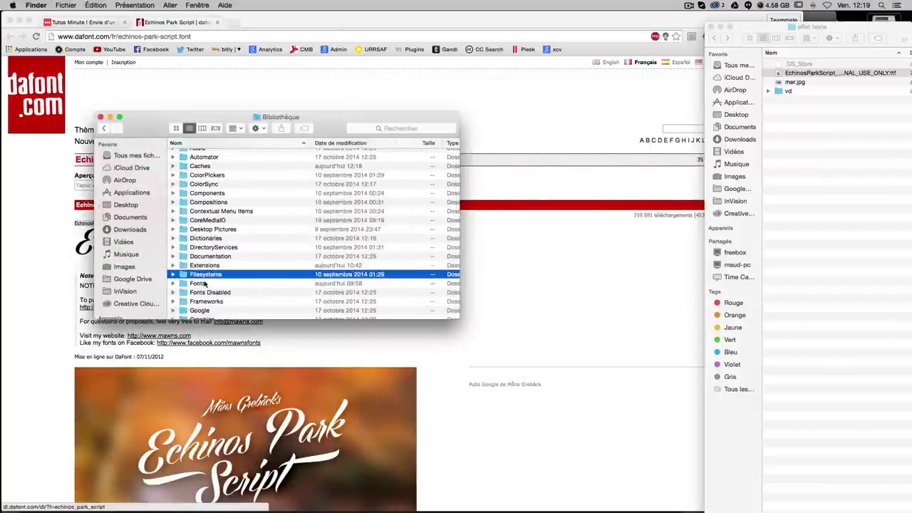
double_click(205, 284)
drag(841, 72, 285, 283)
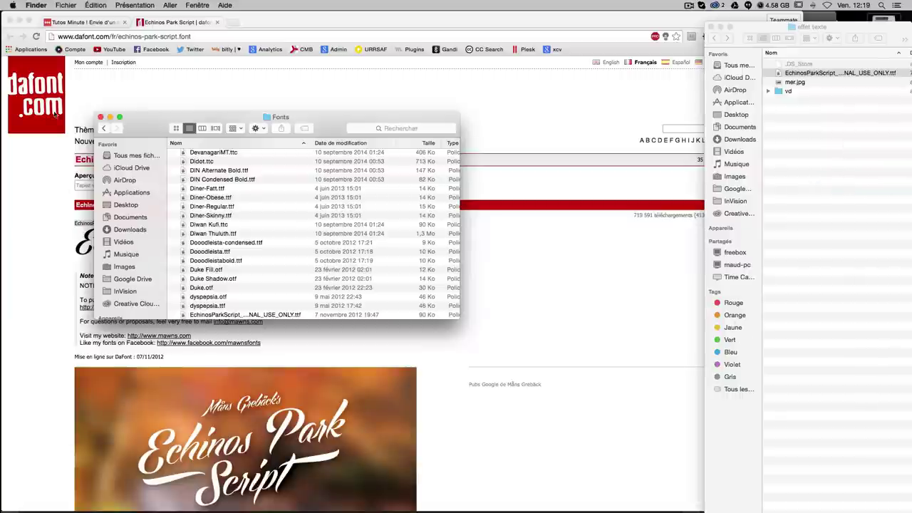
click(101, 117)
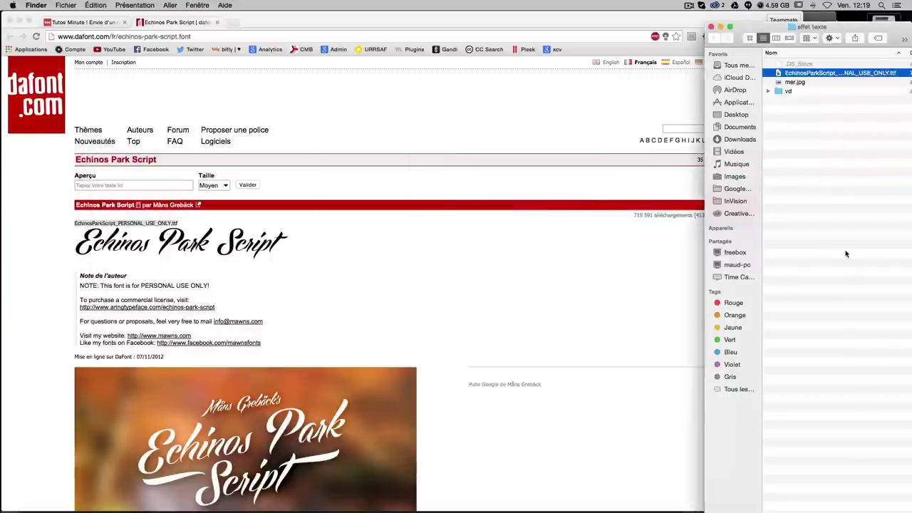
- Tidy the effet texte window and close the dafont font tab in Chrome
click(847, 253)
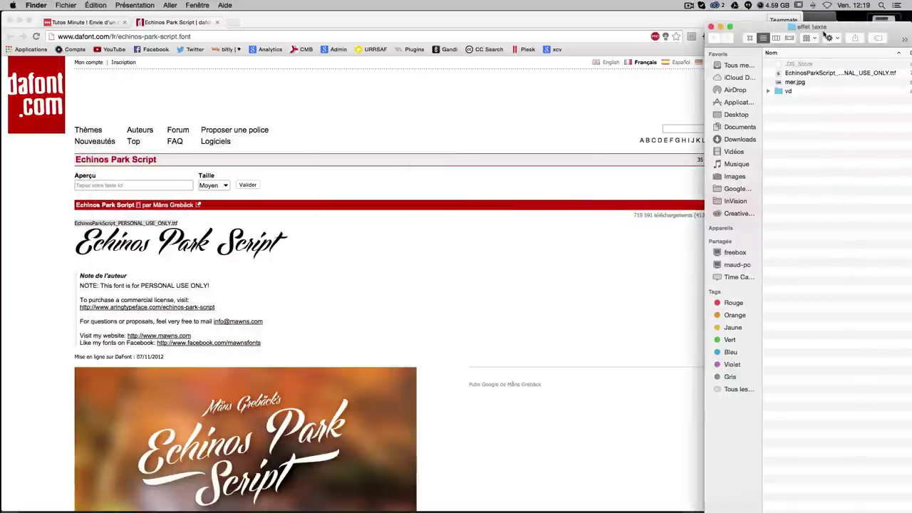
drag(824, 34, 829, 23)
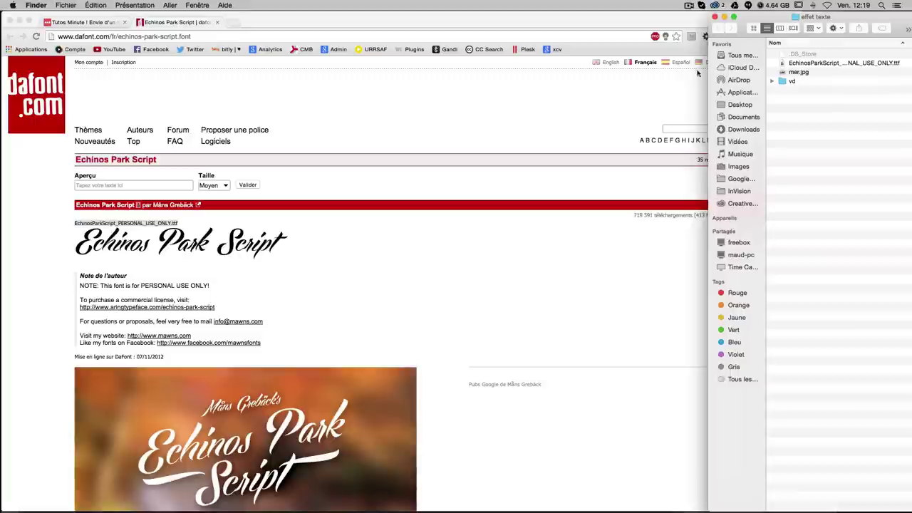
click(803, 74)
click(800, 64)
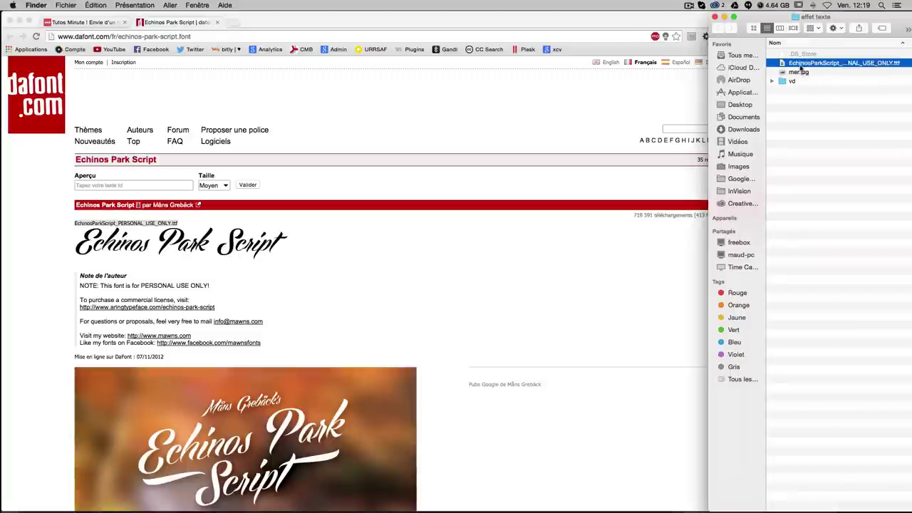
click(218, 22)
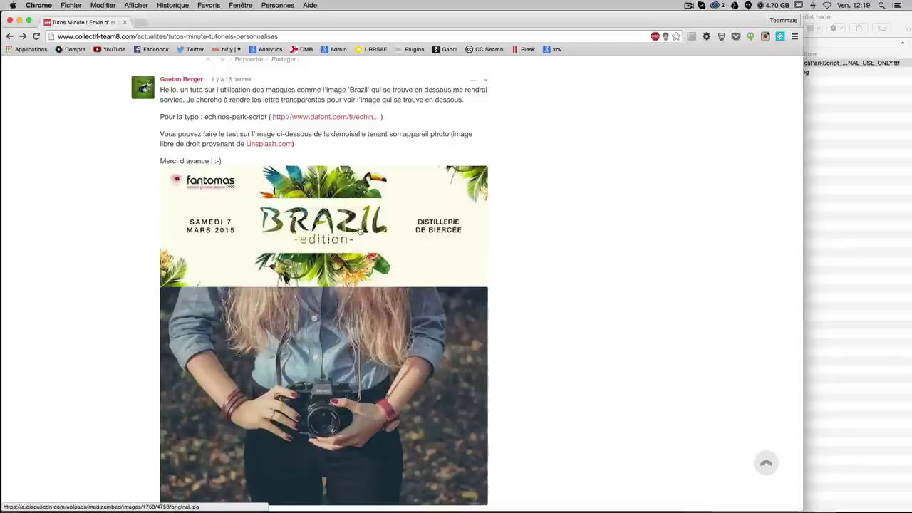
- Open mer.jpg from the effet texte folder with Adobe Photoshop CC 2014
click(858, 177)
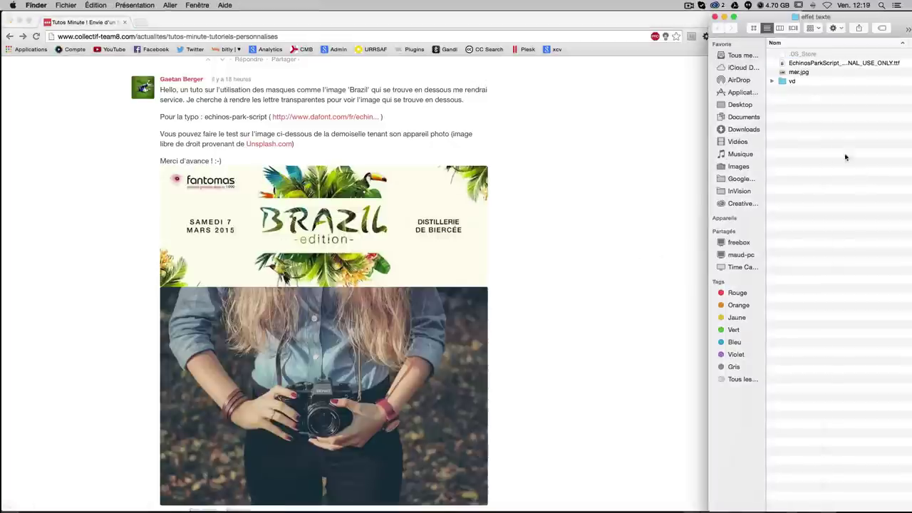
right_click(801, 72)
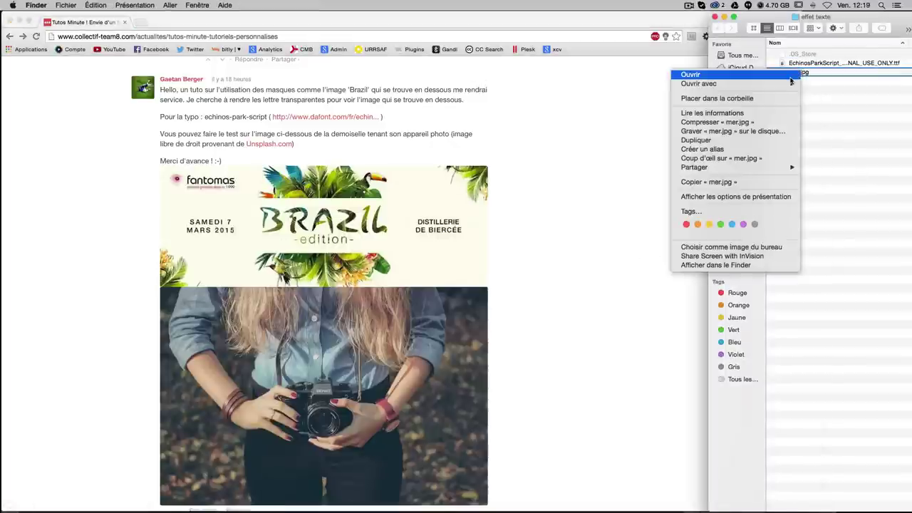
mouse_move(734, 84)
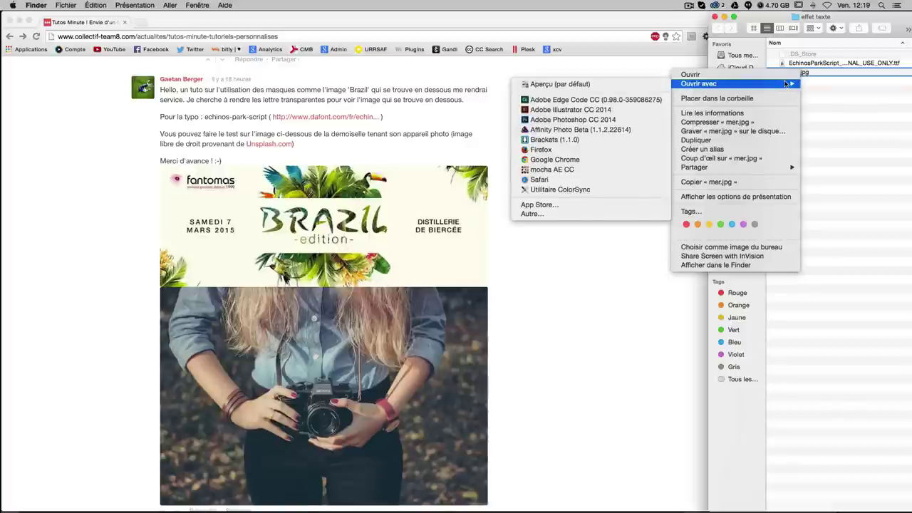
click(591, 121)
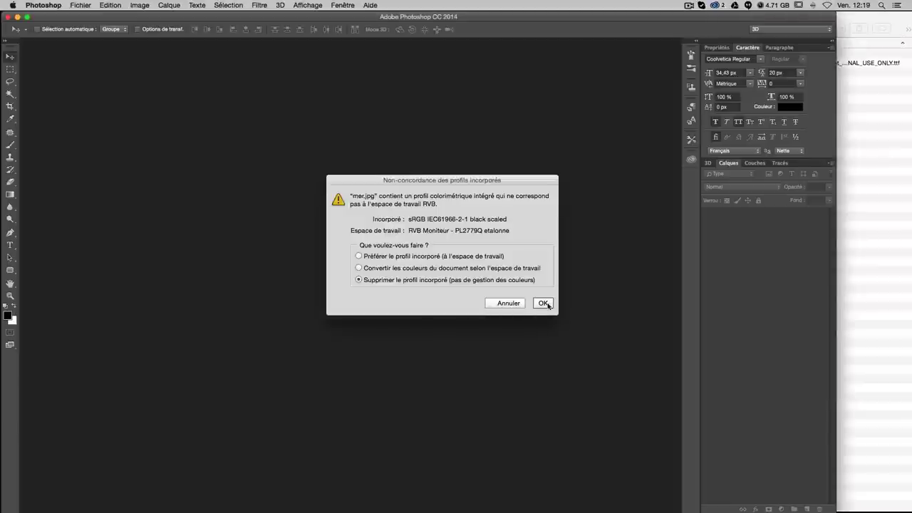
- Open mer.jpg with its embedded colour profile discarded, checking the Brazil reference image
click(543, 303)
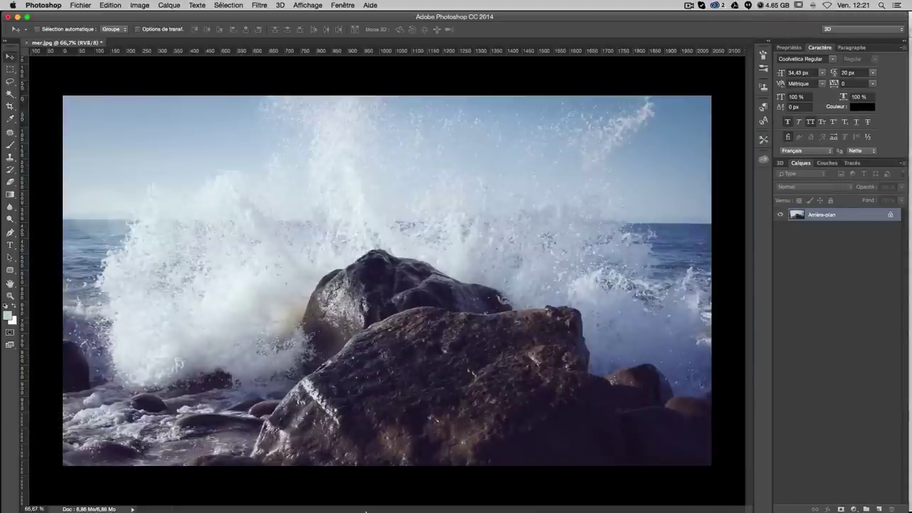
click(252, 482)
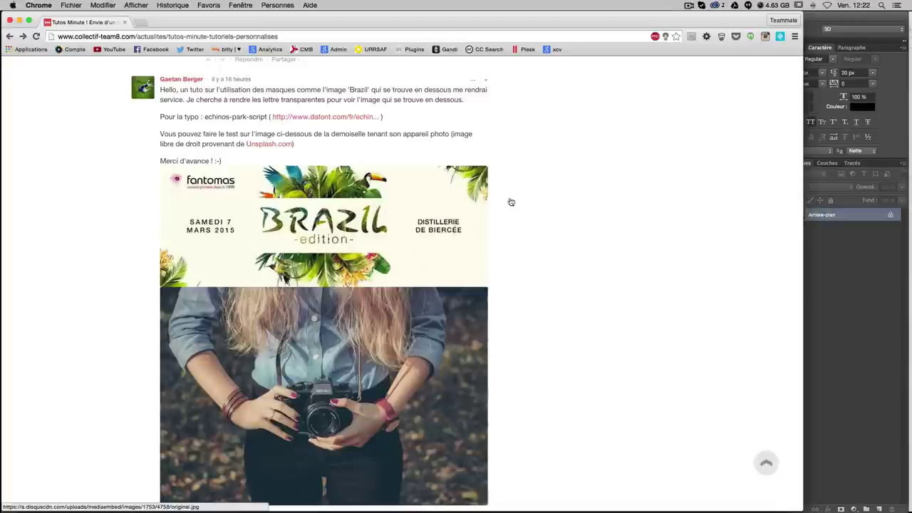
click(866, 325)
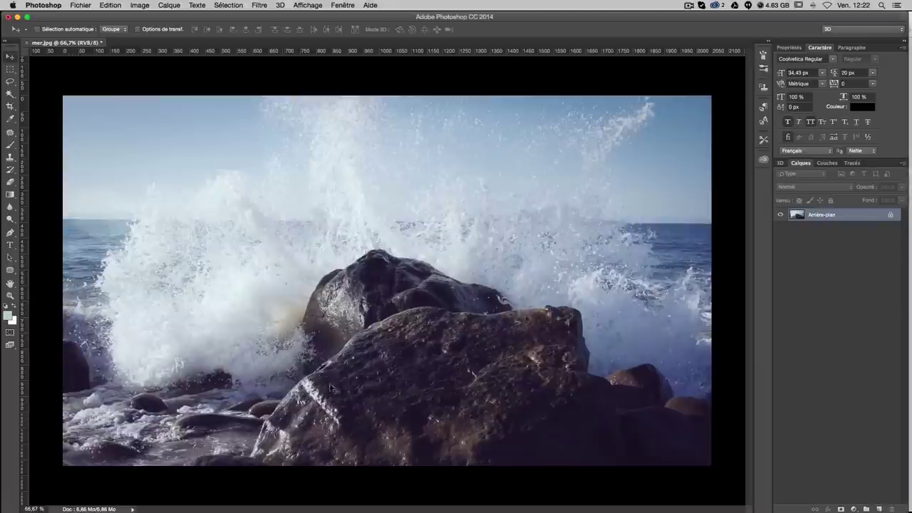
- Switch to the Elliptical Marquee tool from the marquee tool flyout
click(10, 71)
right_click(10, 71)
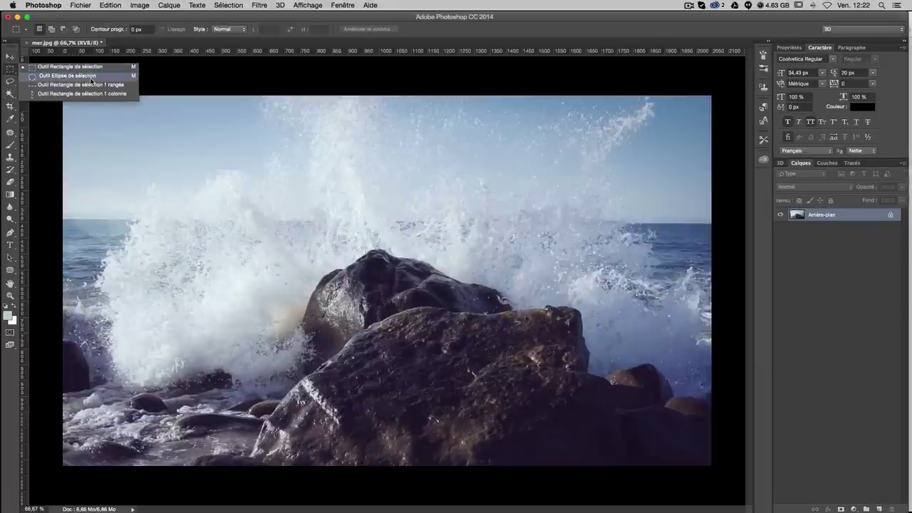
click(92, 77)
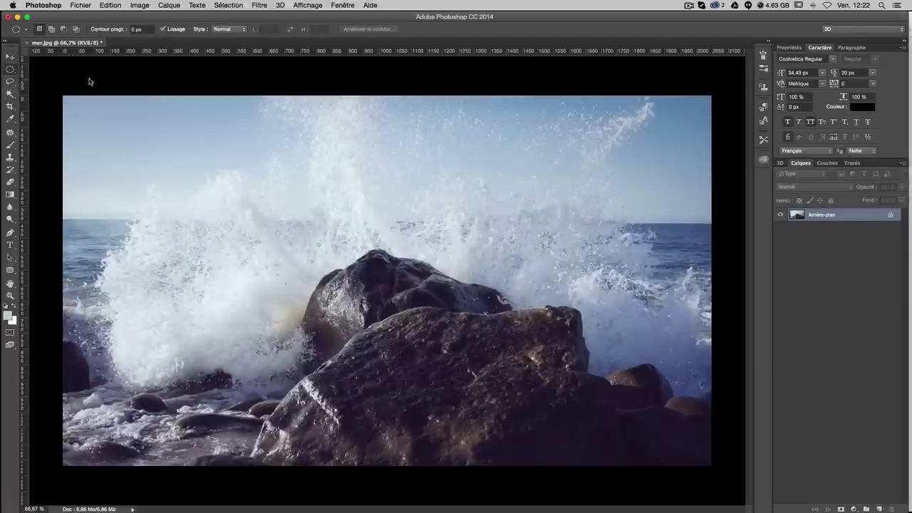
right_click(10, 72)
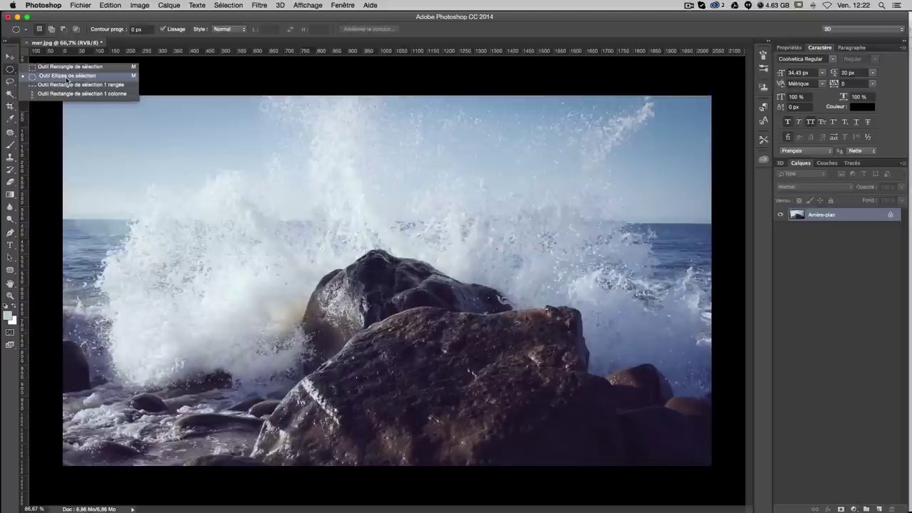
click(67, 77)
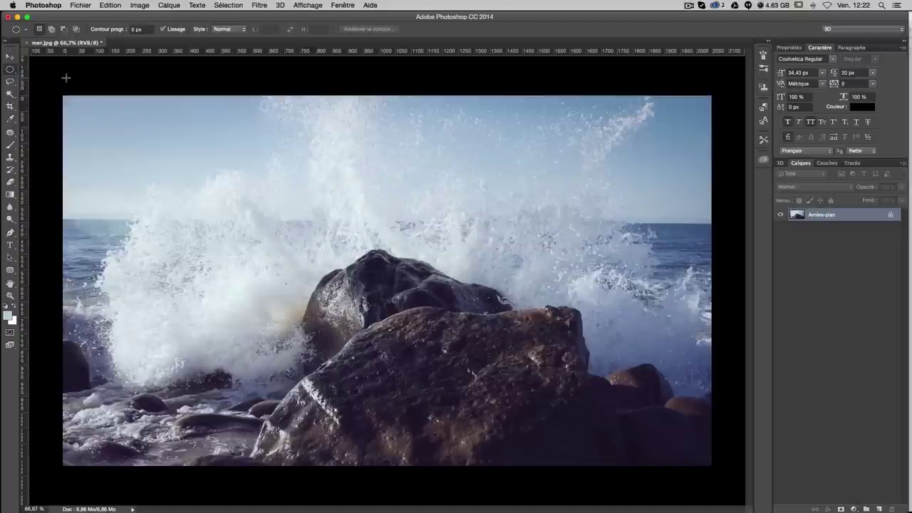
click(141, 32)
text(50)
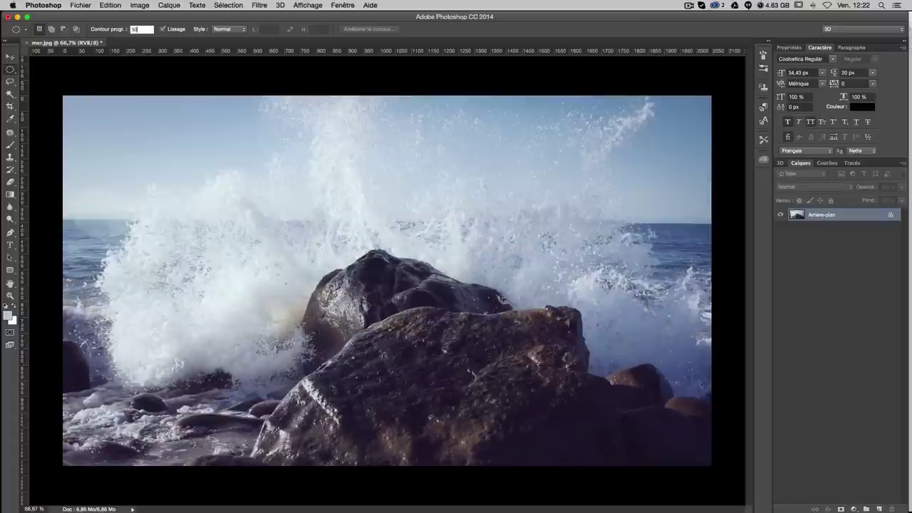
key(Return)
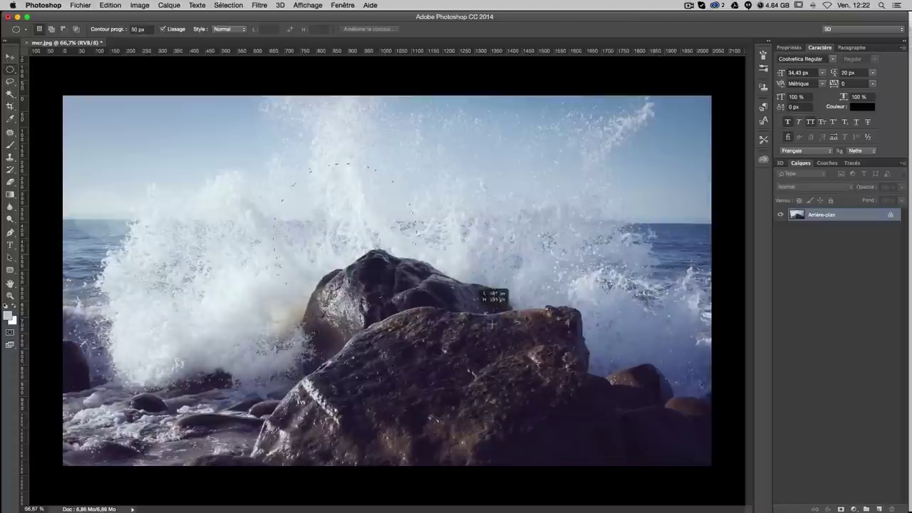
drag(275, 164, 447, 336)
key(BackSpace)
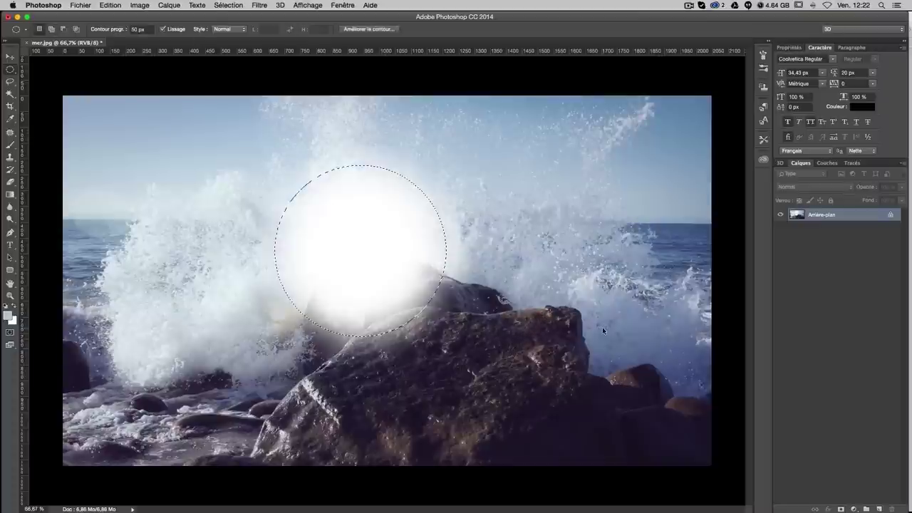
key(super+d)
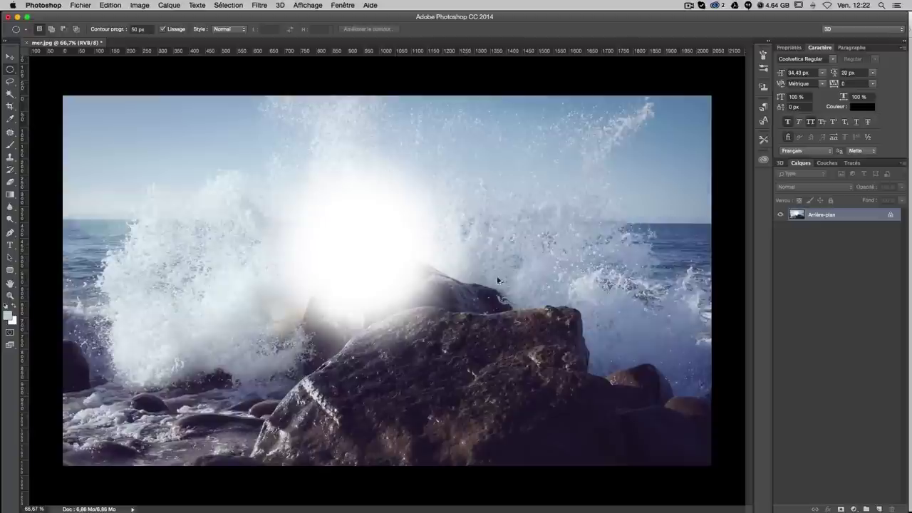
key(super+z)
key(super+z)
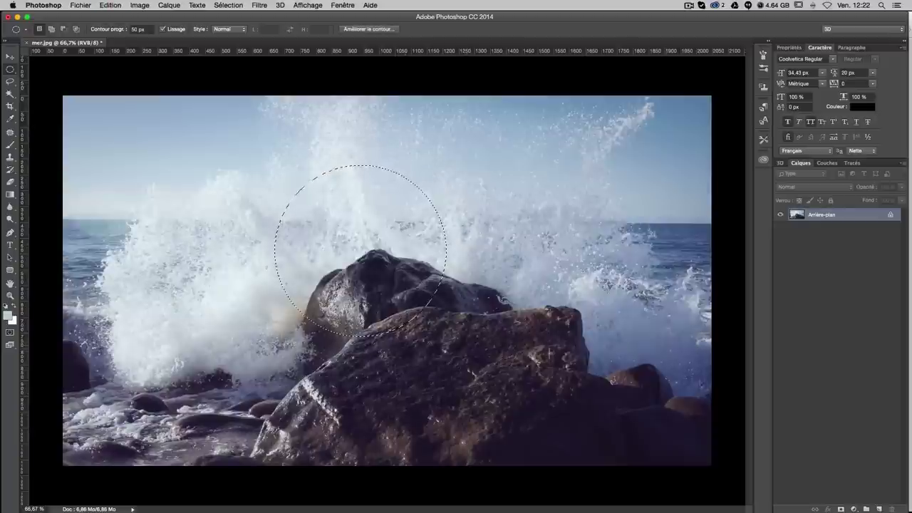
key(super+d)
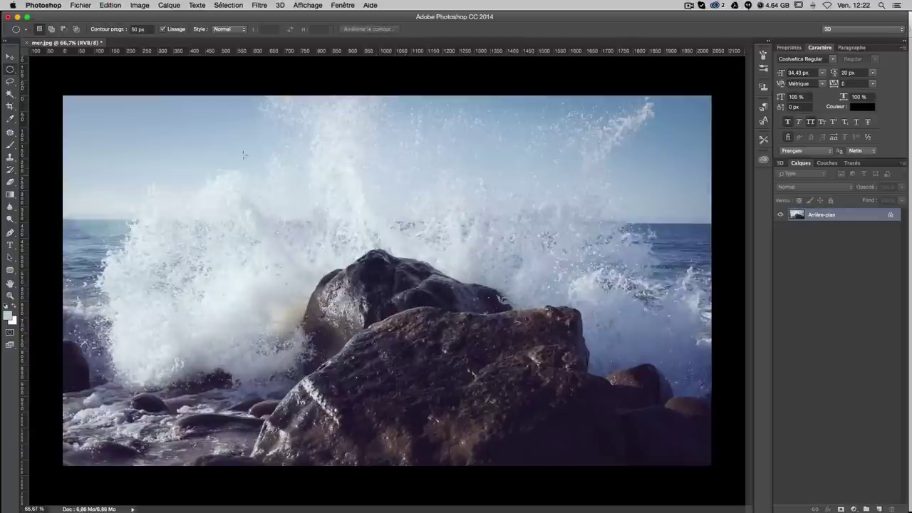
click(141, 29)
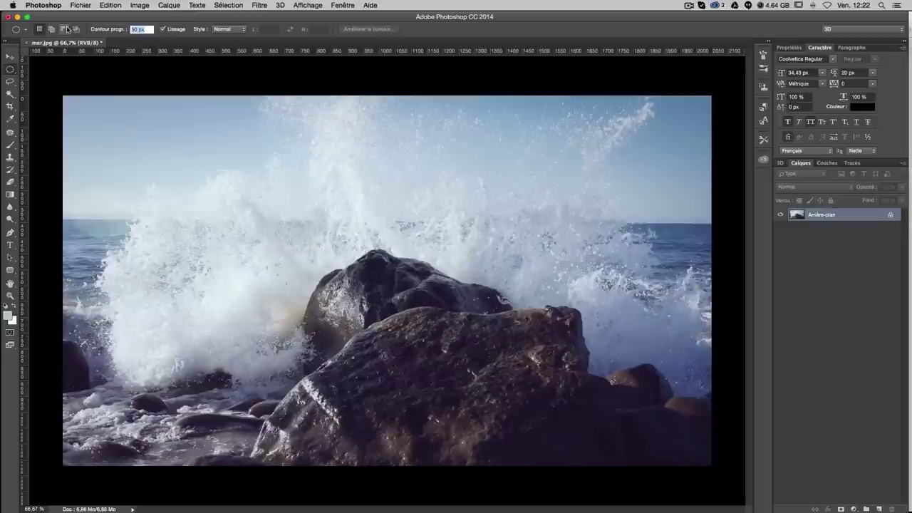
text(0)
key(Return)
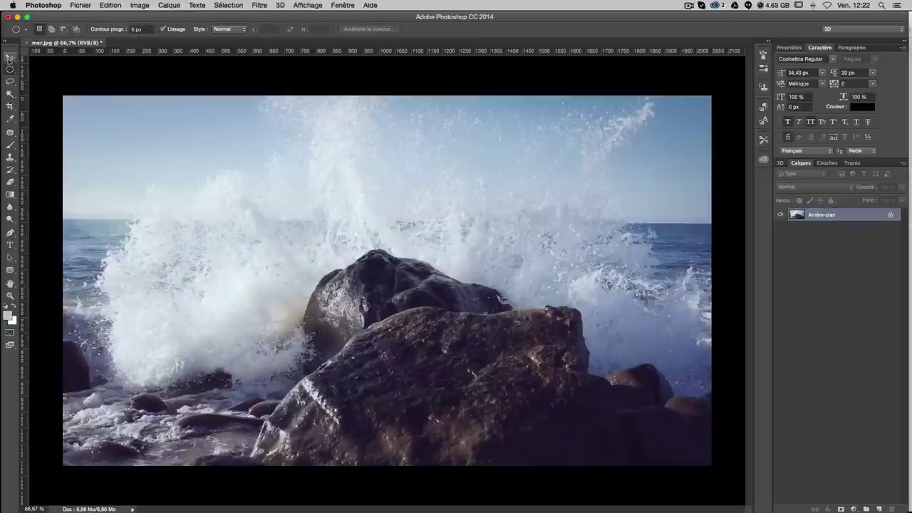
click(143, 29)
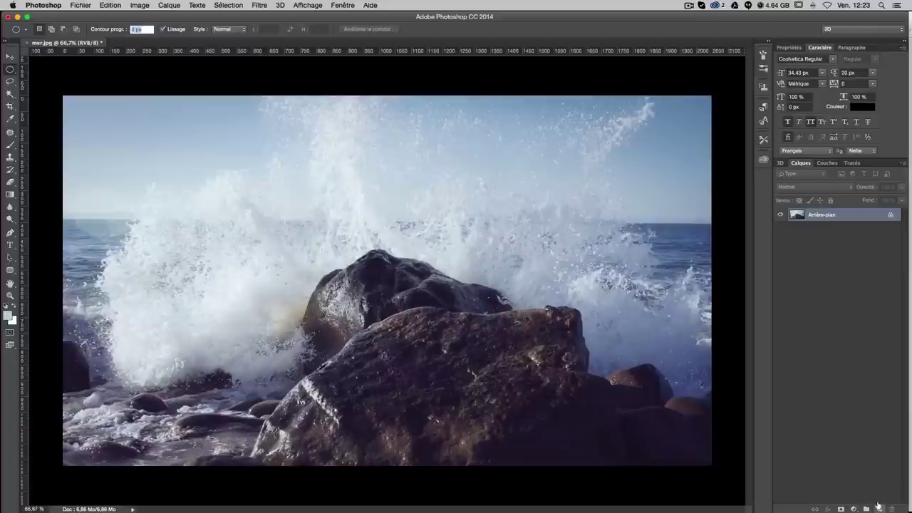
- Add a new layer above the photo and rename it 'rond'
click(878, 509)
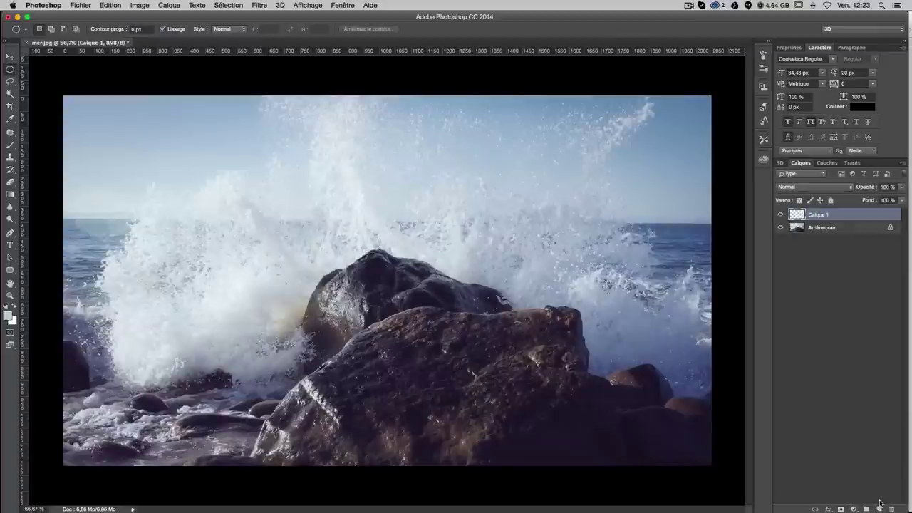
alt+click(880, 503)
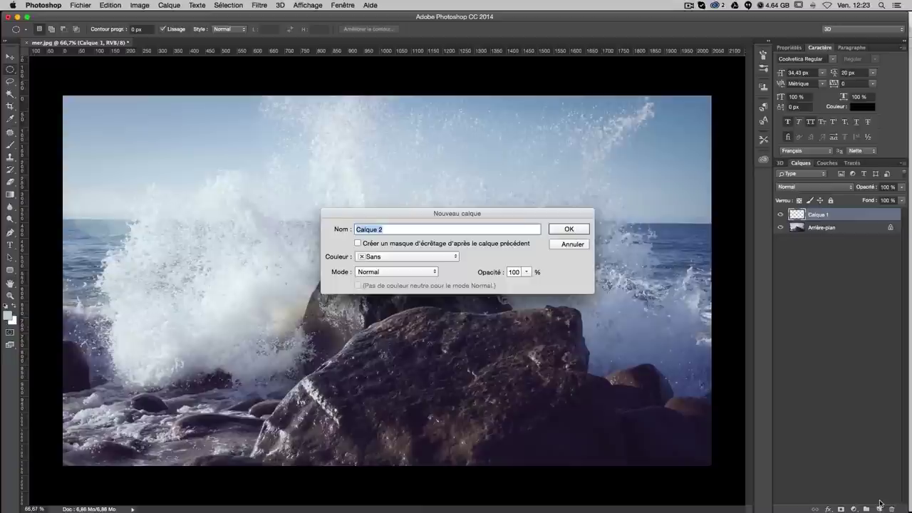
key(Escape)
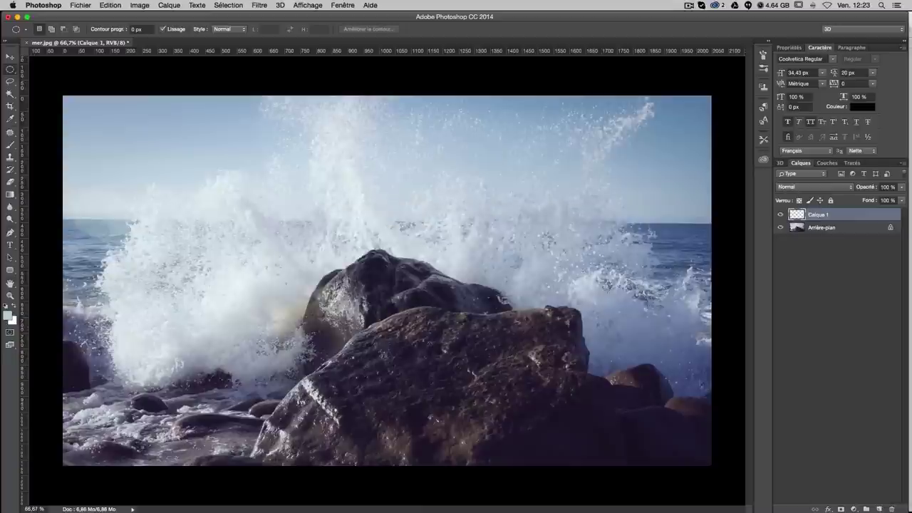
double_click(817, 215)
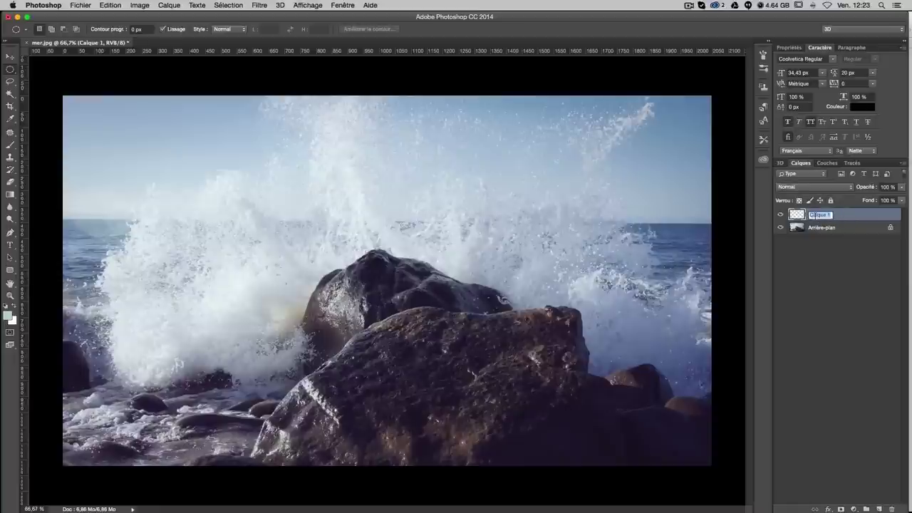
text(rond)
key(Return)
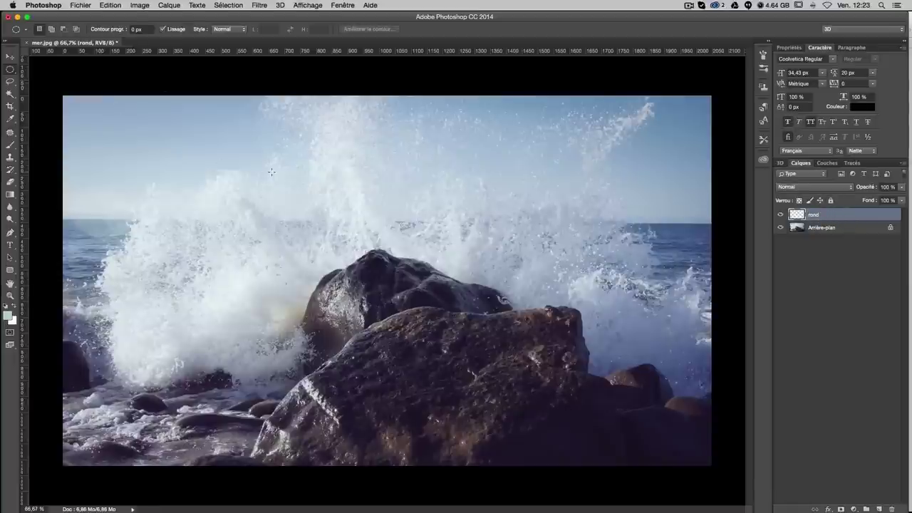
- Draw a circular selection over the central rocks and make white the foreground colour
mouse_move(291, 191)
mouse_down()
mouse_move(426, 283)
mouse_move(363, 285)
mouse_up()
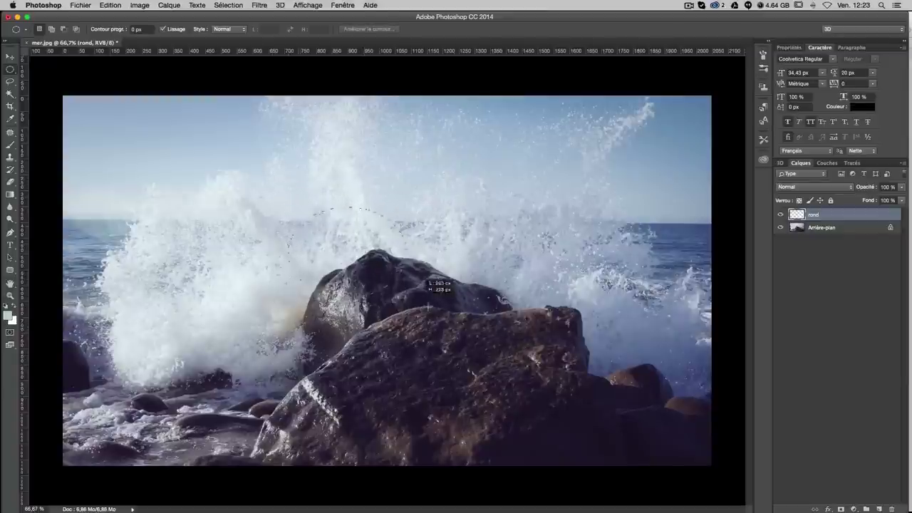
mouse_move(364, 285)
mouse_down()
mouse_move(414, 260)
mouse_move(498, 339)
mouse_move(627, 399)
mouse_move(435, 257)
mouse_move(583, 334)
mouse_move(631, 375)
mouse_move(583, 350)
mouse_move(618, 360)
mouse_move(600, 341)
mouse_move(683, 388)
mouse_move(640, 365)
mouse_move(543, 340)
mouse_move(744, 423)
mouse_up()
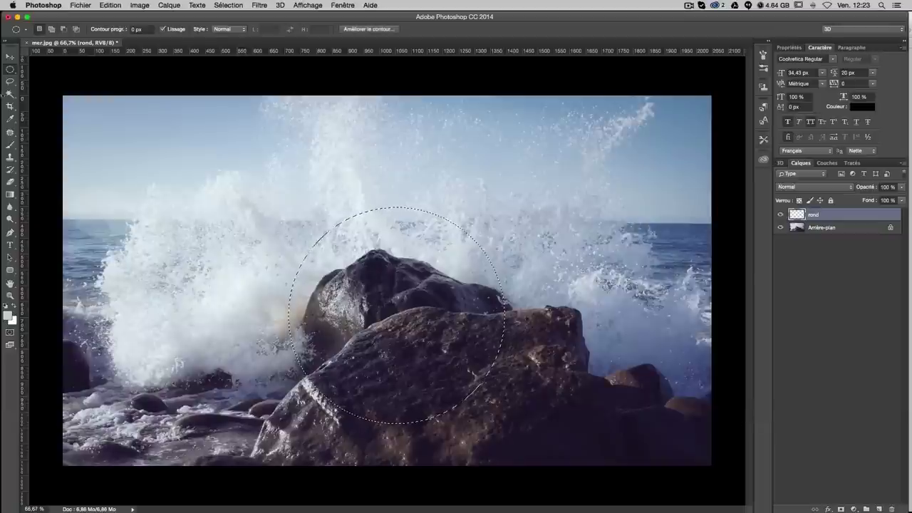
click(10, 295)
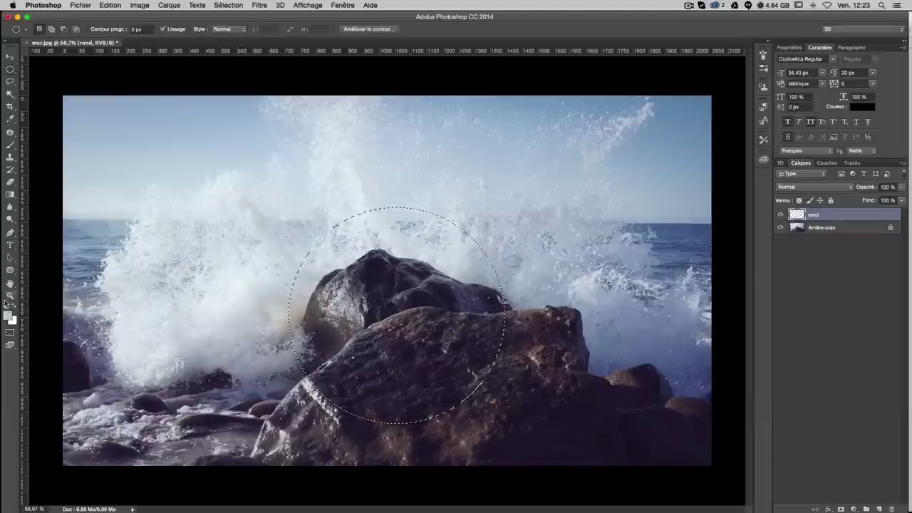
click(16, 307)
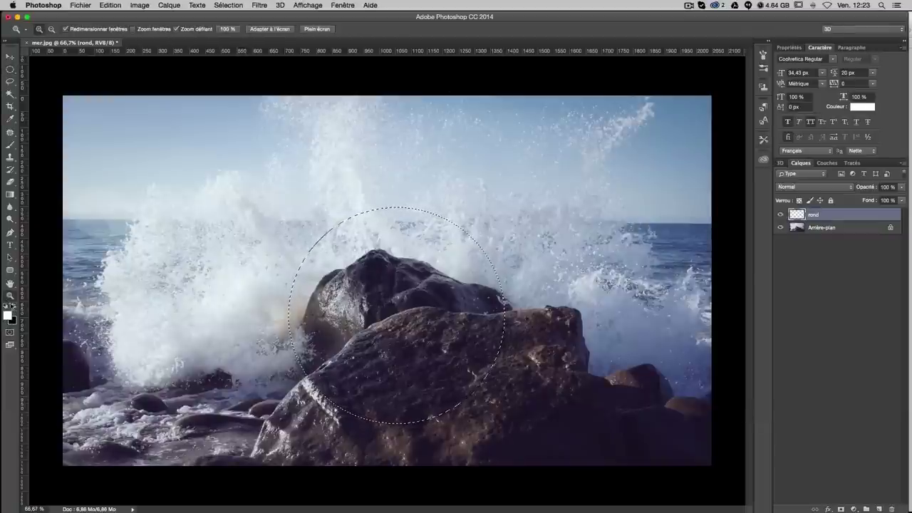
- Try filling the circular selection with white via Edit > Fill and Alt+Backspace, undoing each
click(111, 6)
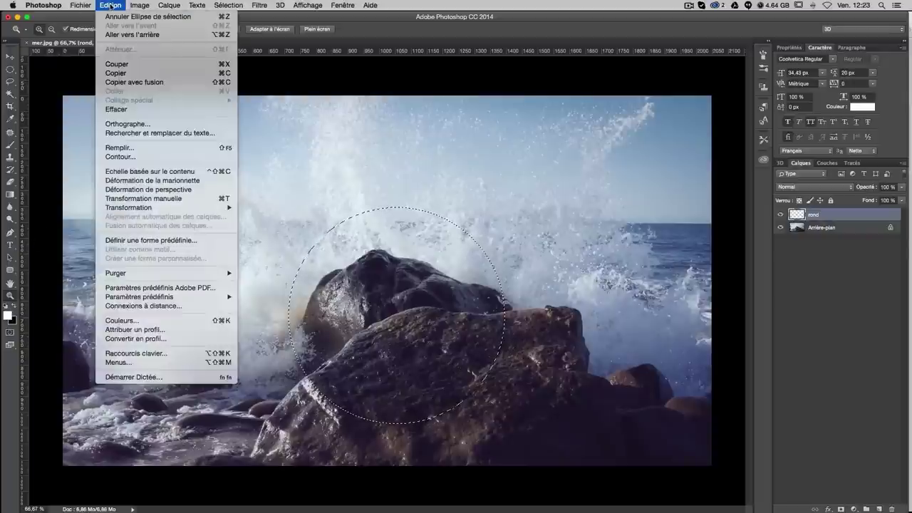
click(138, 146)
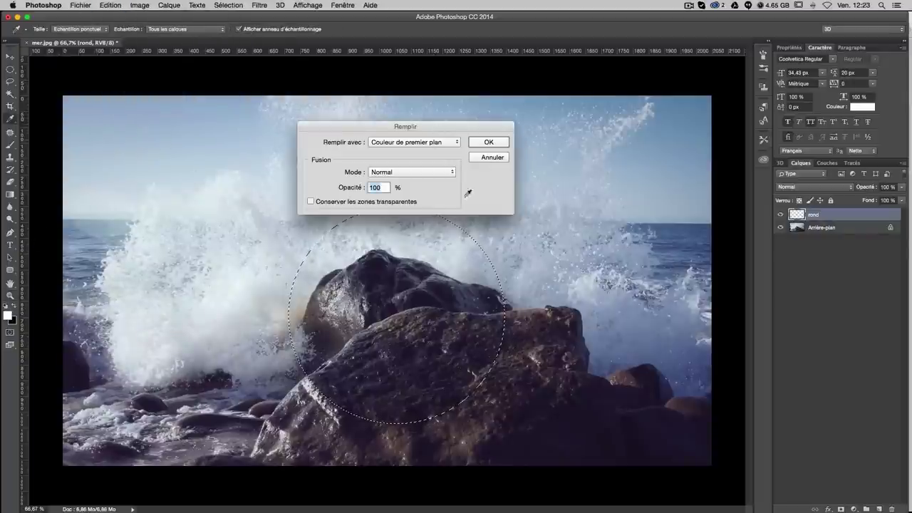
click(489, 142)
key(ctrl+z)
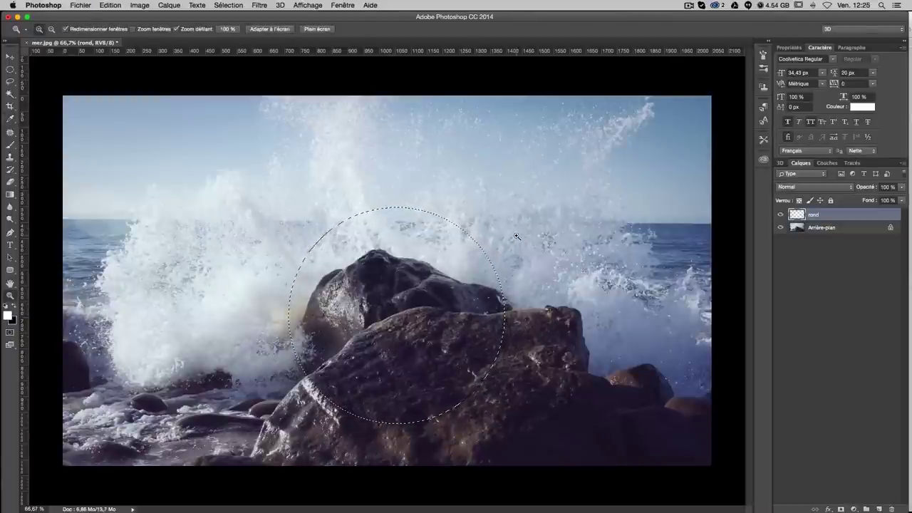
key(x)
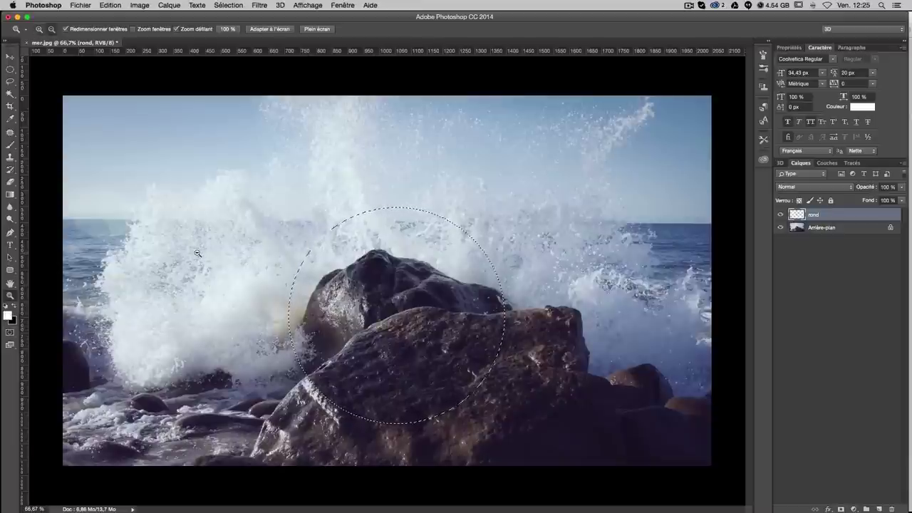
key(alt+BackSpace)
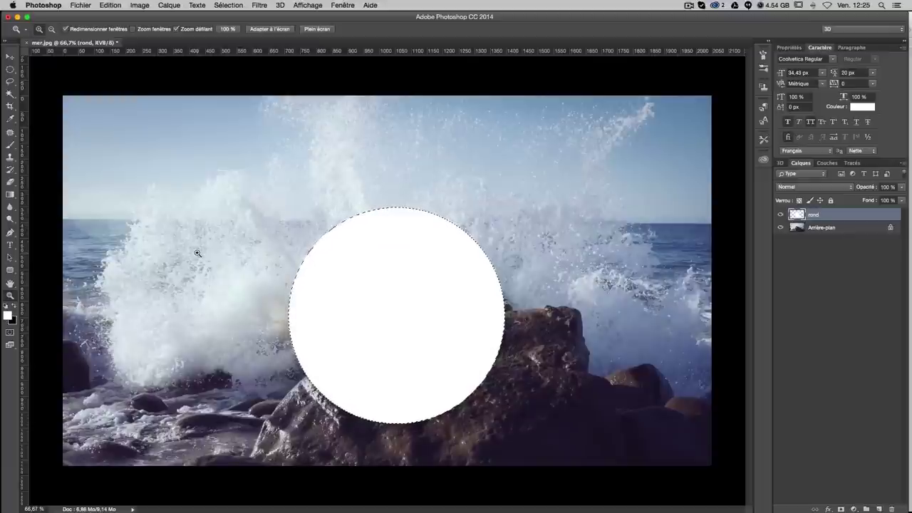
key(ctrl+z)
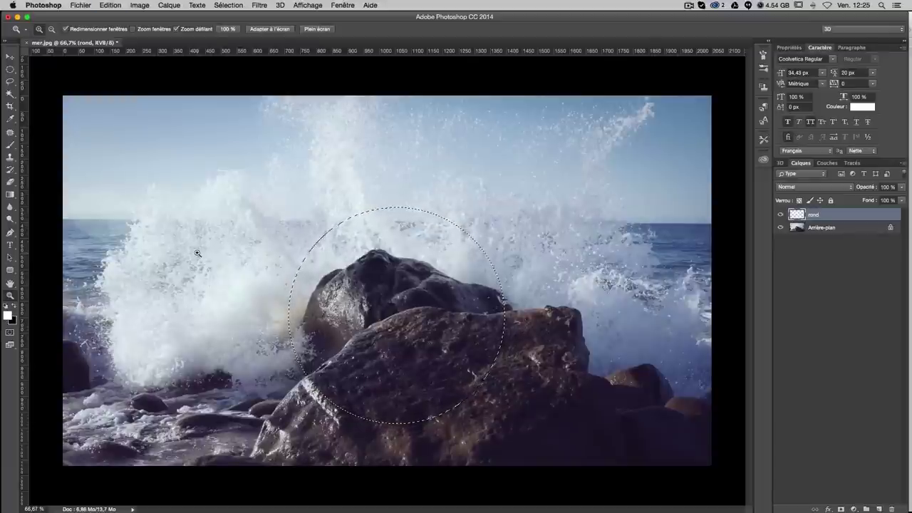
- Fill the circle with solid white, clearing an accidental black fill, then deselect
key(ctrl+BackSpace)
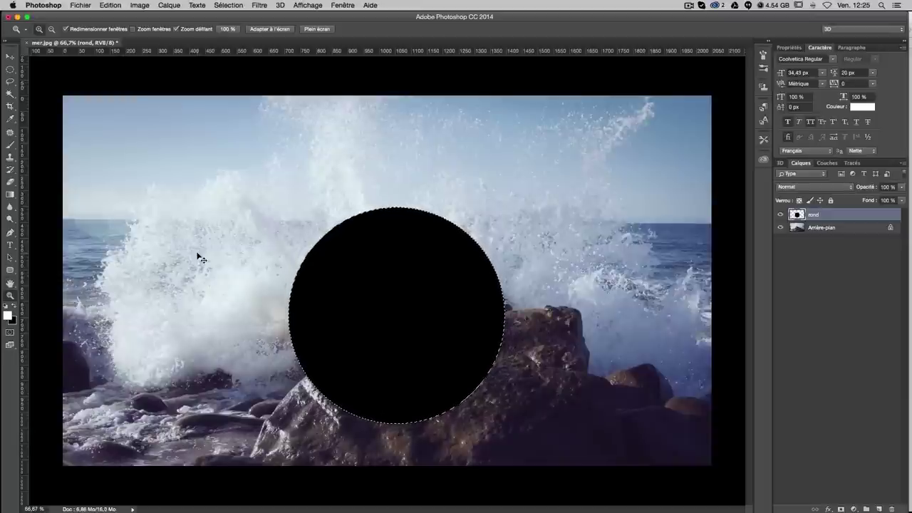
key(ctrl+d)
key(ctrl+shift+d)
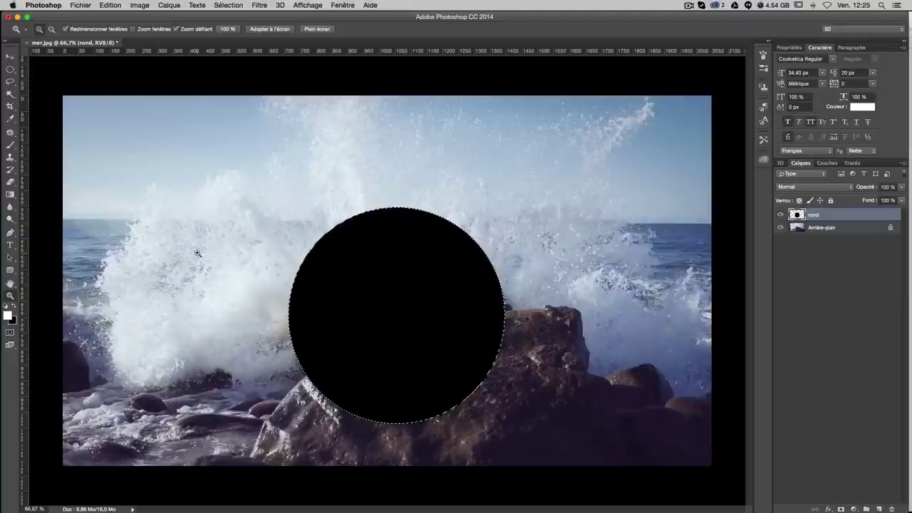
key(BackSpace)
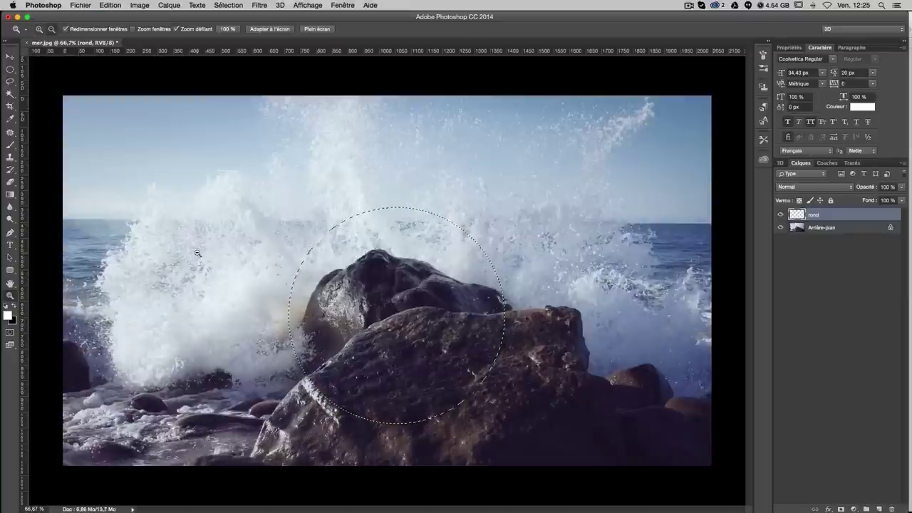
key(alt+BackSpace)
key(ctrl+d)
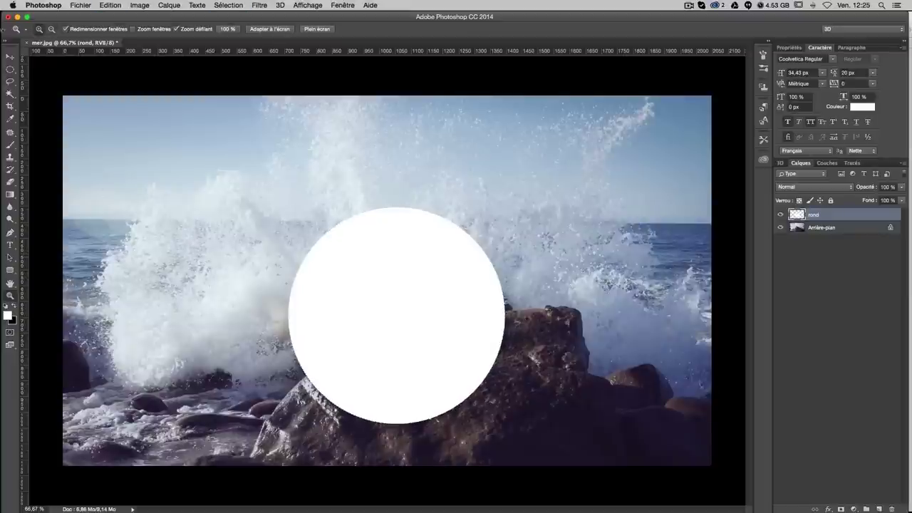
- Move the white circle up-left and set the rond layer opacity to 90%
click(10, 57)
mouse_move(405, 329)
mouse_down()
mouse_move(390, 294)
mouse_move(397, 296)
mouse_up()
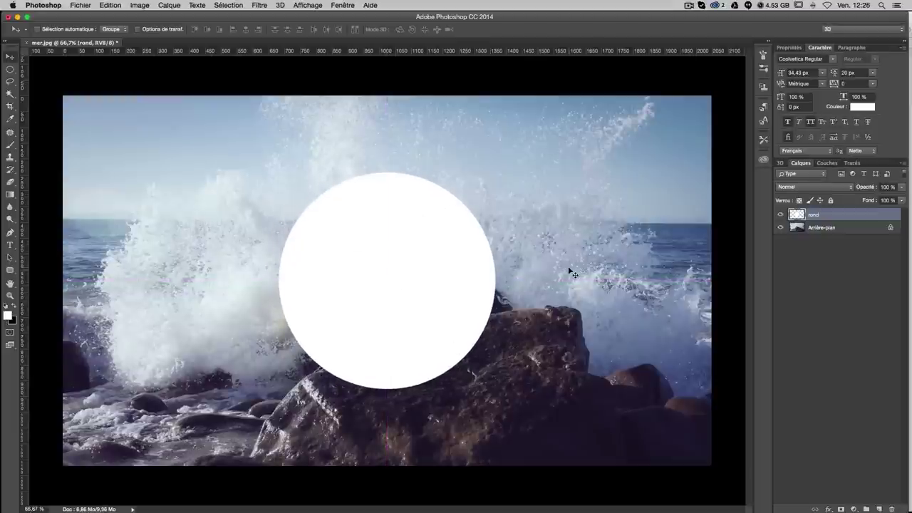
click(887, 187)
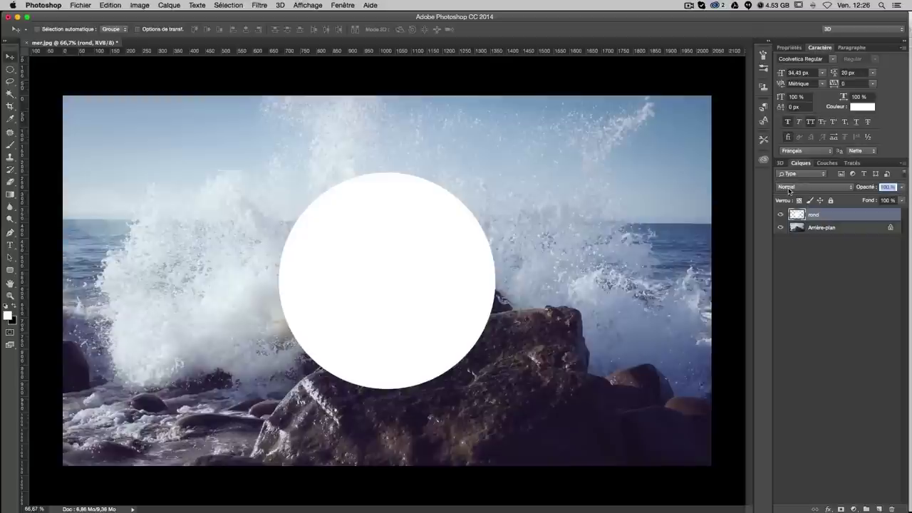
text(90)
key(Return)
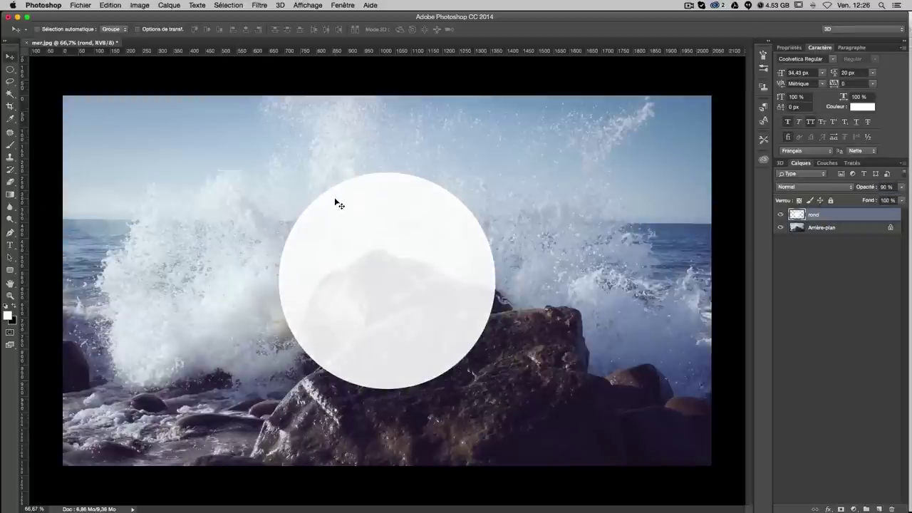
click(10, 244)
- Type the word 'Tuto' in black inside the white circle
click(14, 306)
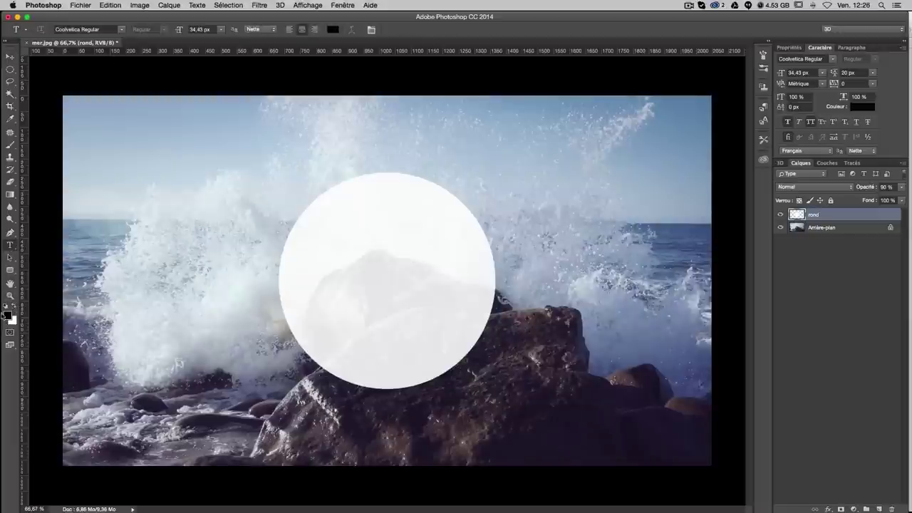
click(325, 282)
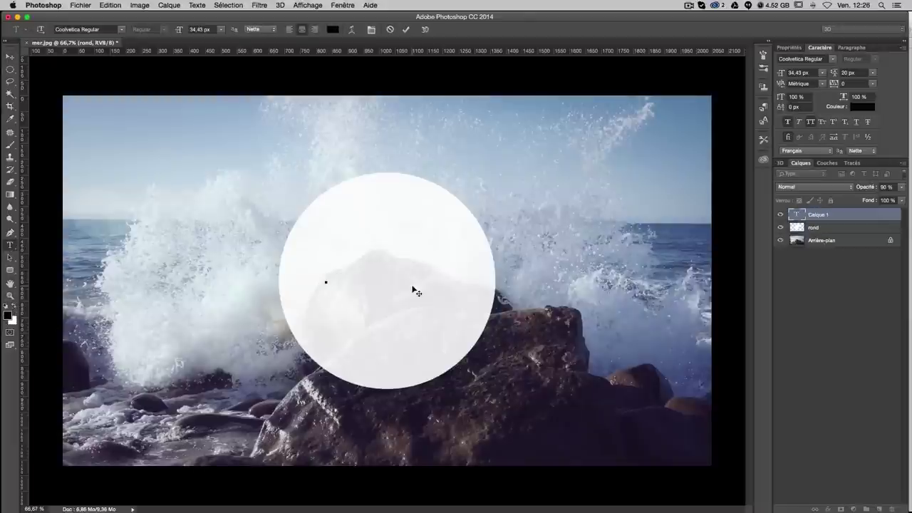
text(TU)
text(TO)
key(ctrl+a)
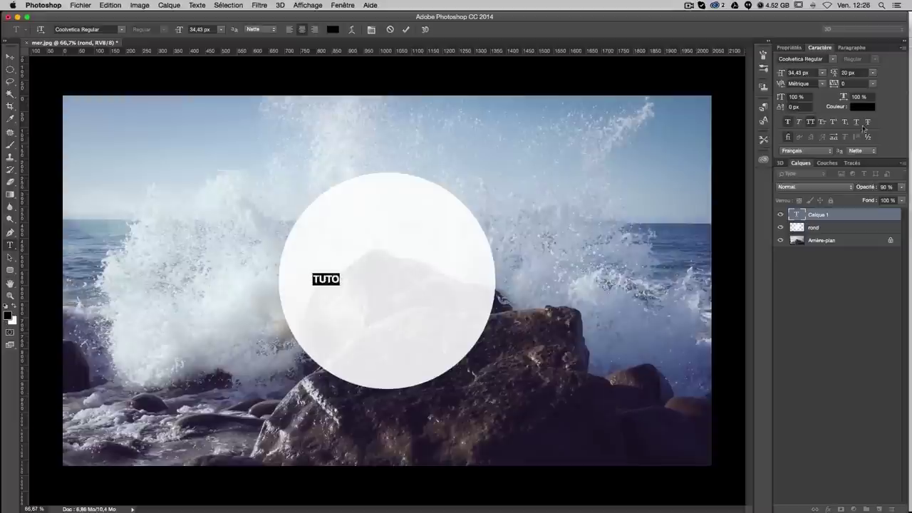
click(811, 123)
click(811, 122)
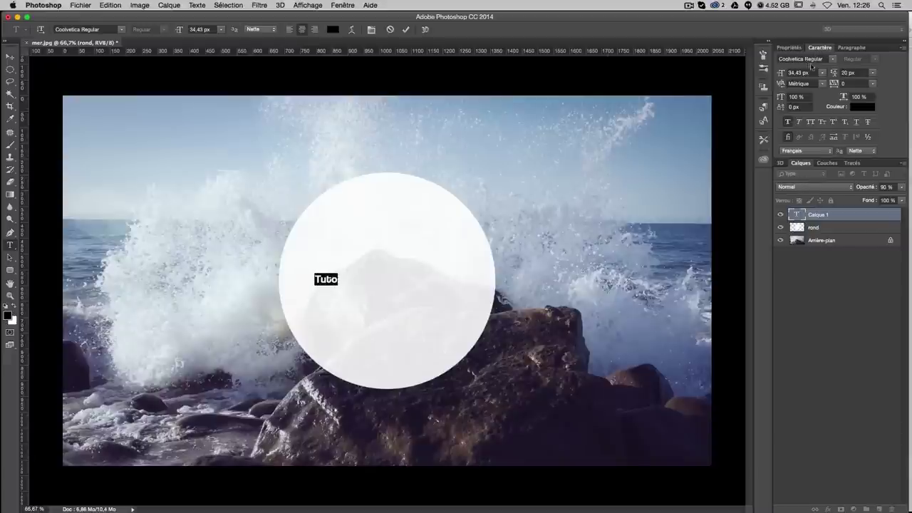
- Set the Tuto text size to 80 px in the Character panel
click(799, 216)
double_click(800, 215)
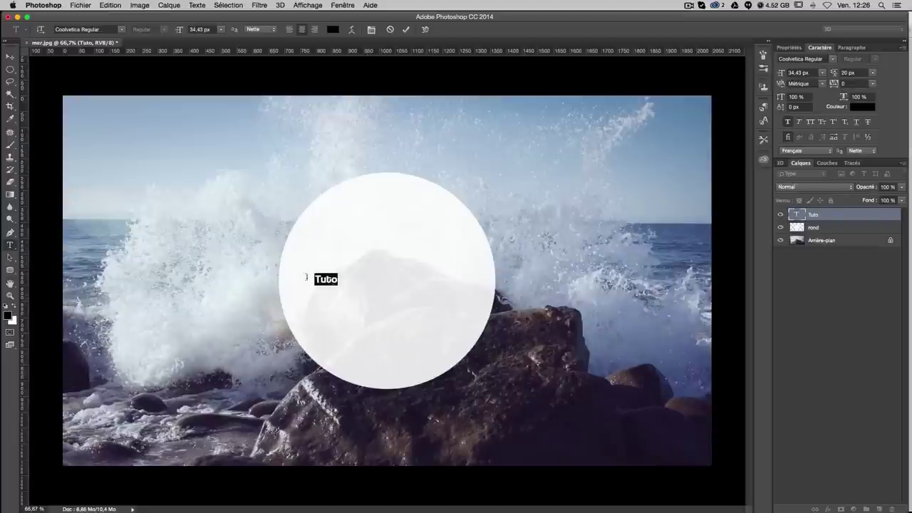
key(ctrl+t)
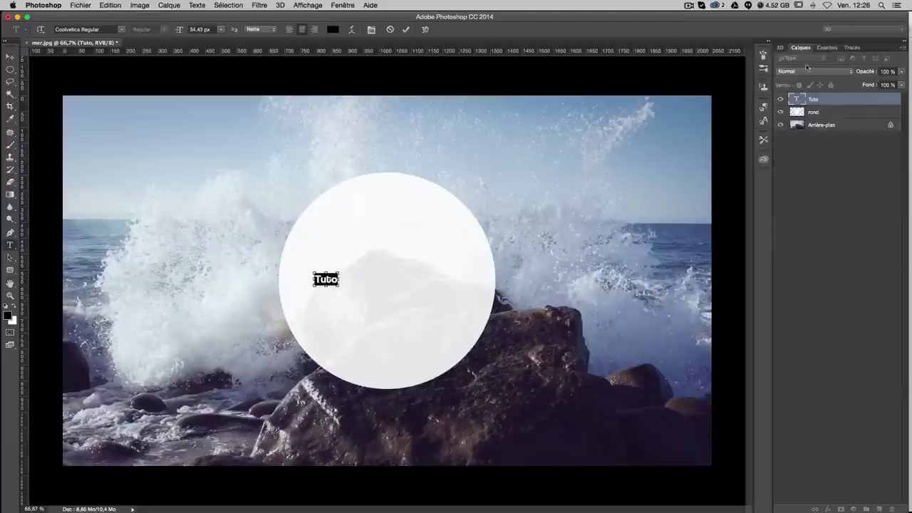
click(819, 48)
click(816, 73)
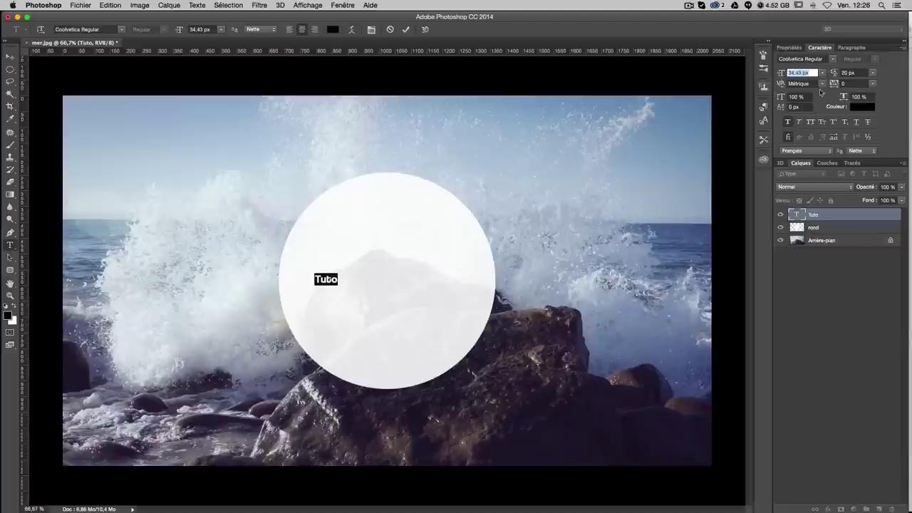
text(80)
key(Return)
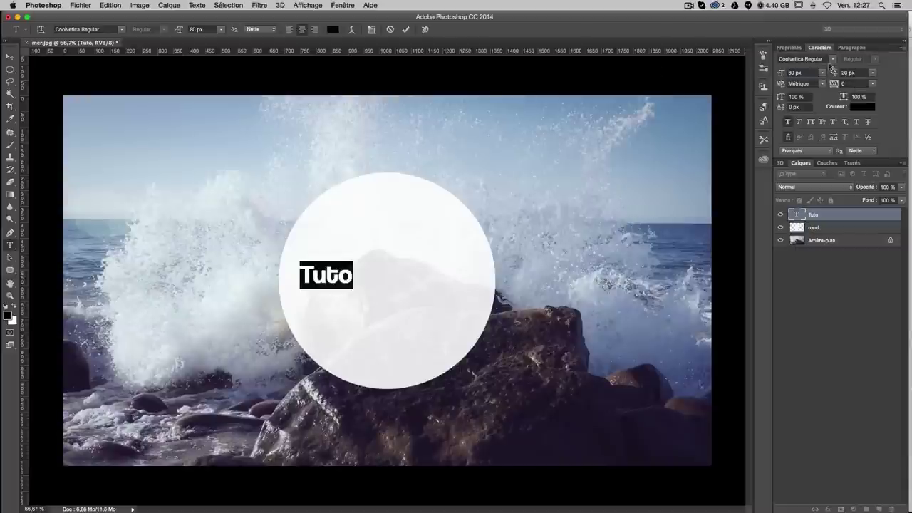
- Apply the Echinos Park Script font to Tuto and commit the text
click(802, 58)
text(ec)
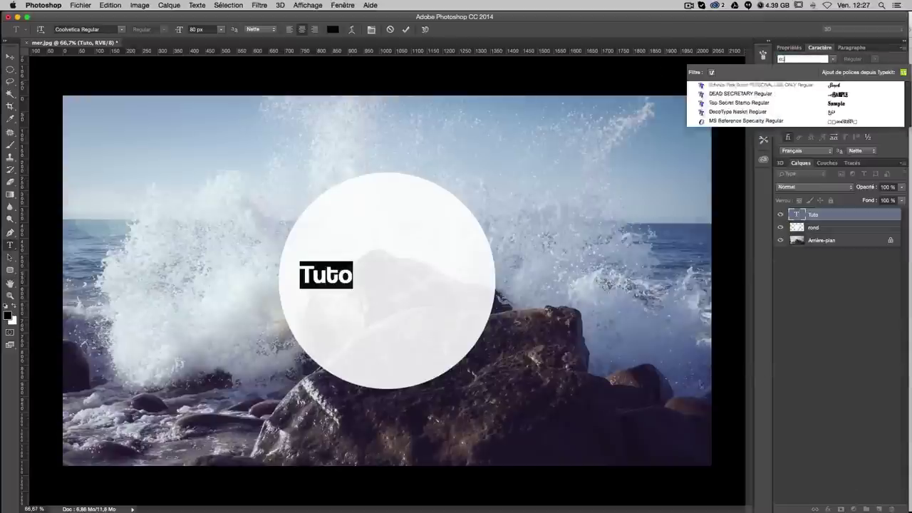
text(h)
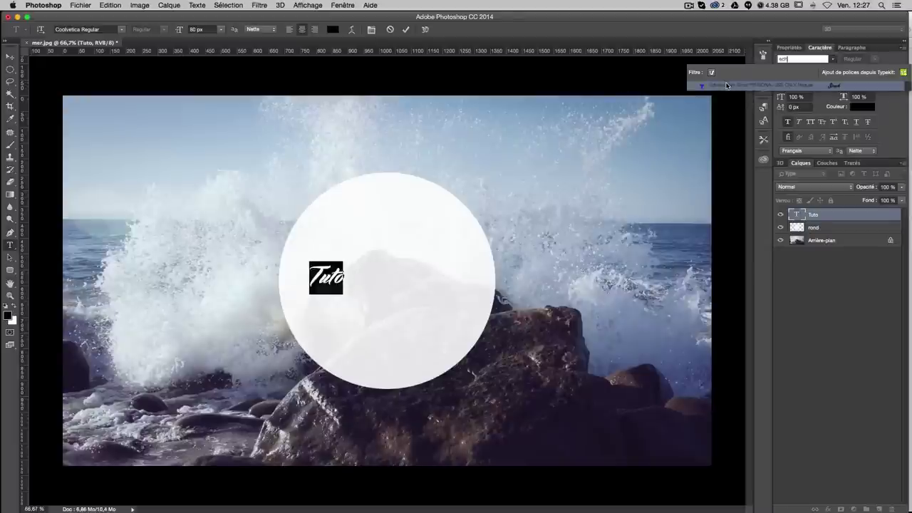
click(727, 86)
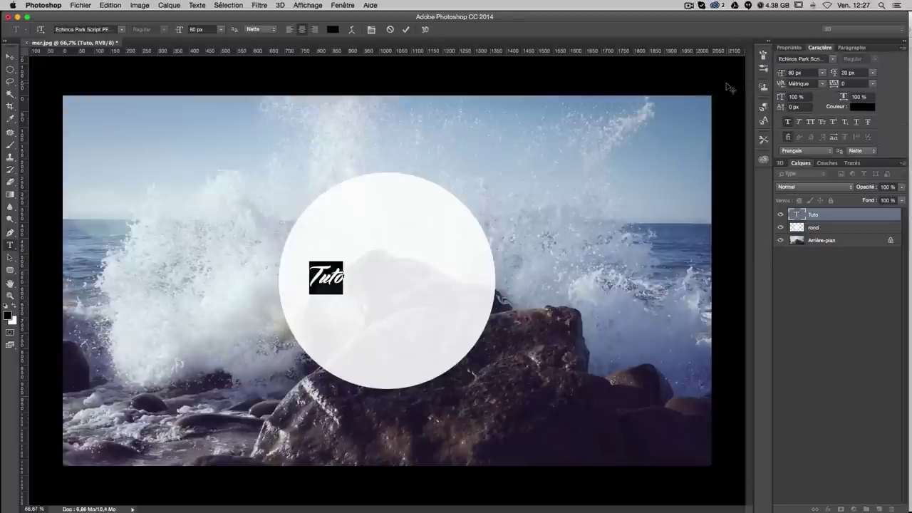
click(334, 278)
key(ctrl+Return)
key(v)
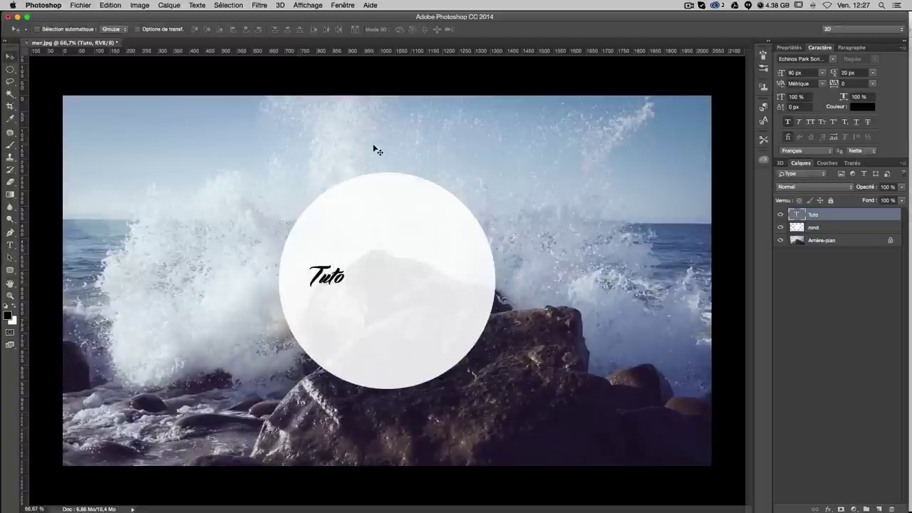
key(ctrl+t)
- Free-transform Tuto up to about 345 px and centre it within the white circle
key(Return)
key(ctrl+t)
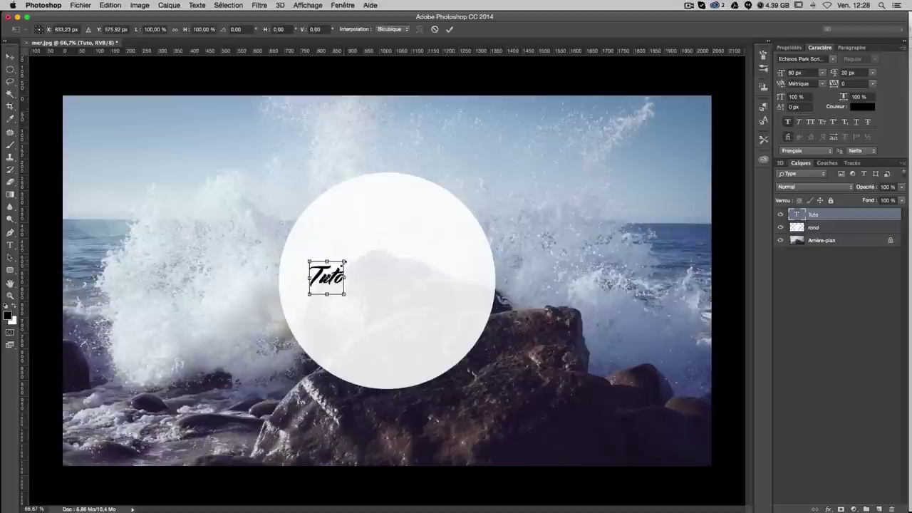
mouse_move(344, 262)
mouse_down()
mouse_move(448, 185)
mouse_move(463, 158)
mouse_up()
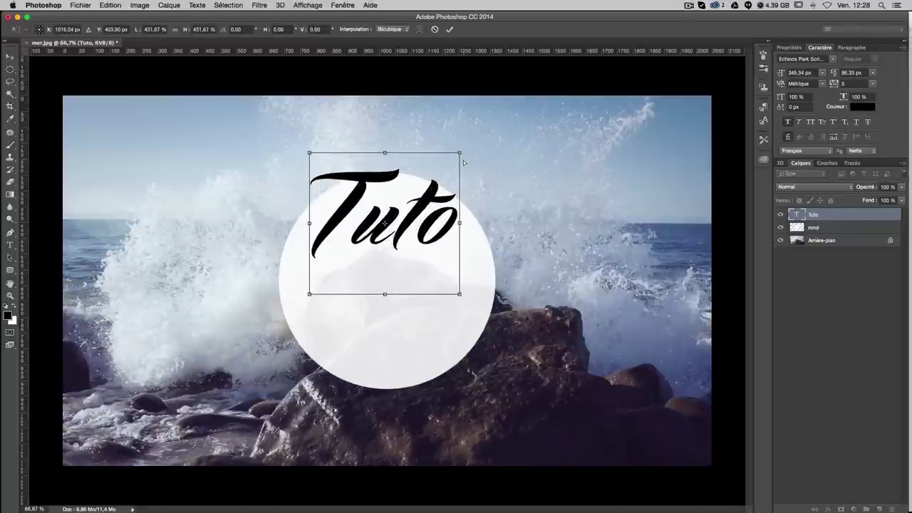
mouse_move(463, 163)
mouse_down()
mouse_move(347, 260)
mouse_move(340, 296)
mouse_up()
key(Return)
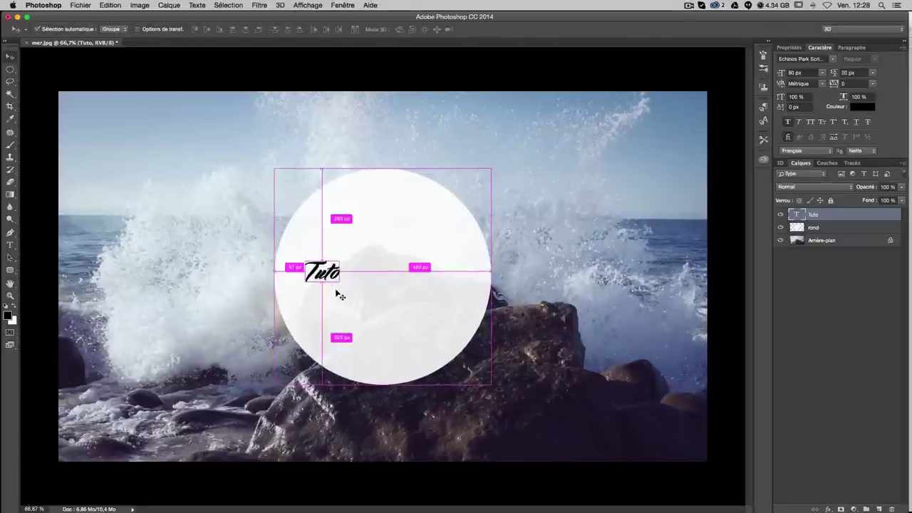
key(ctrl+r)
key(ctrl+t)
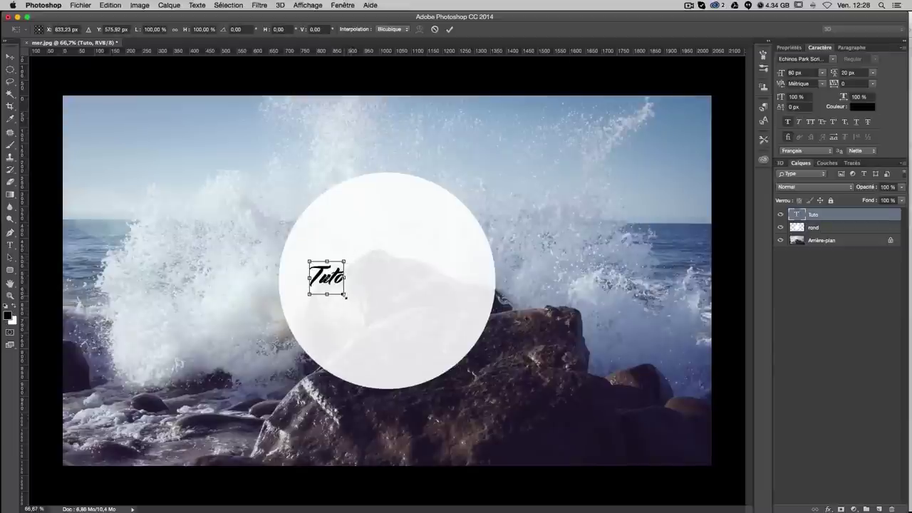
drag(345, 294, 478, 419)
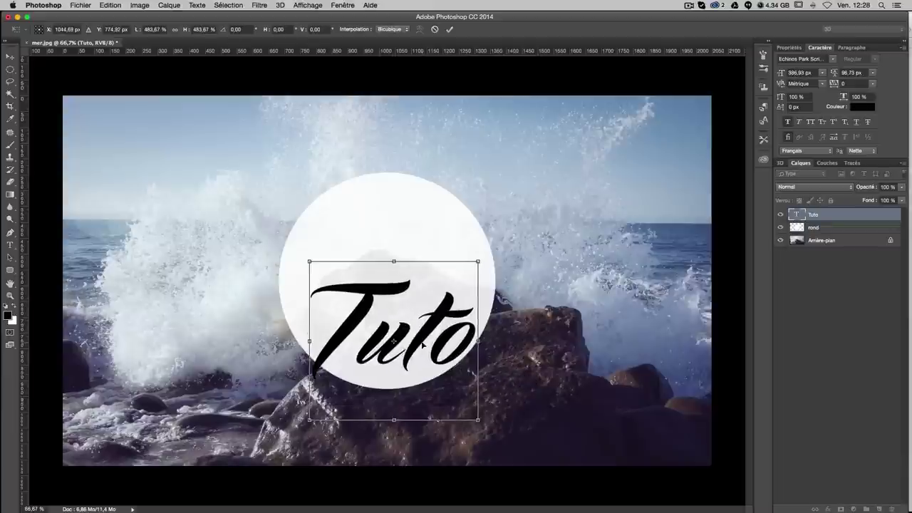
drag(422, 345, 416, 285)
drag(476, 202, 457, 219)
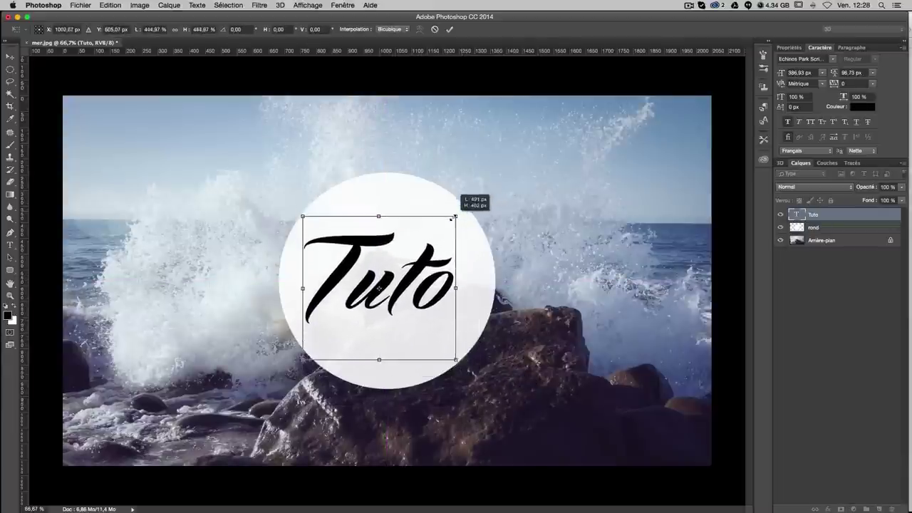
drag(398, 280, 408, 273)
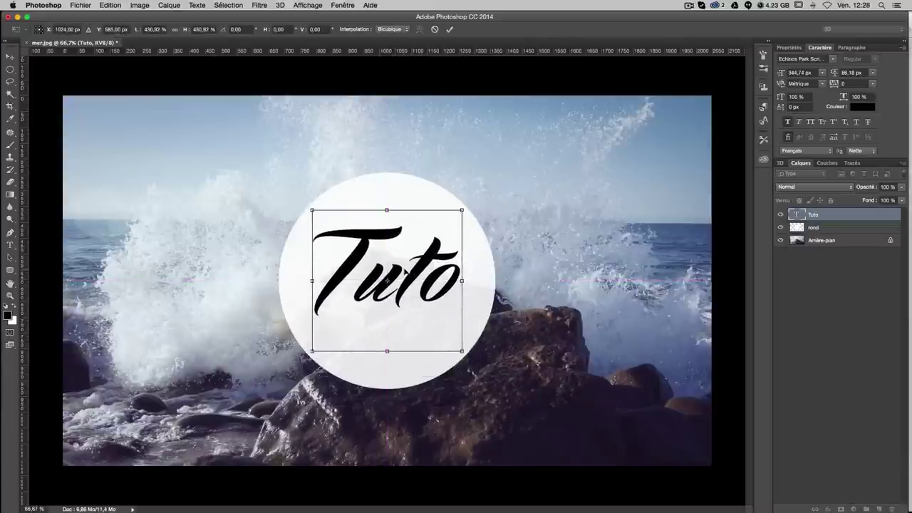
key(Return)
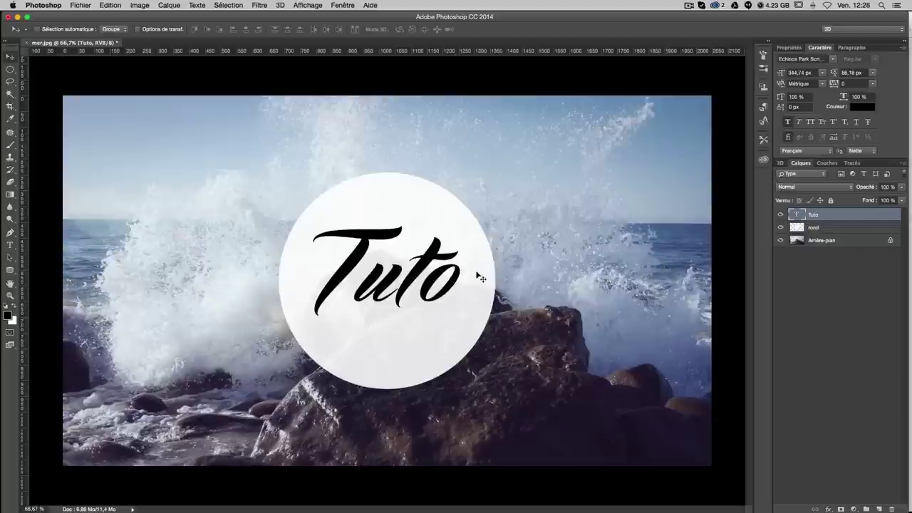
- Add the caption 'Effet sur texte' in the circle, set in Helvetica Bold
click(10, 246)
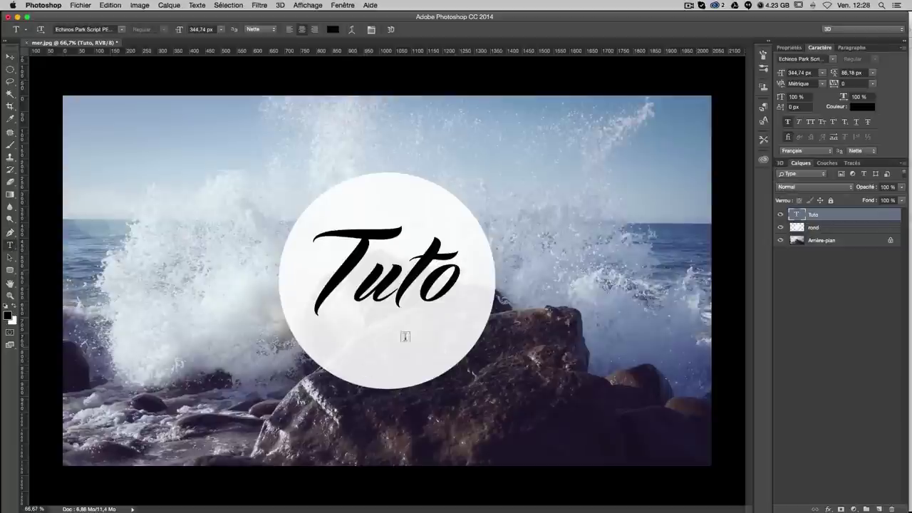
click(364, 374)
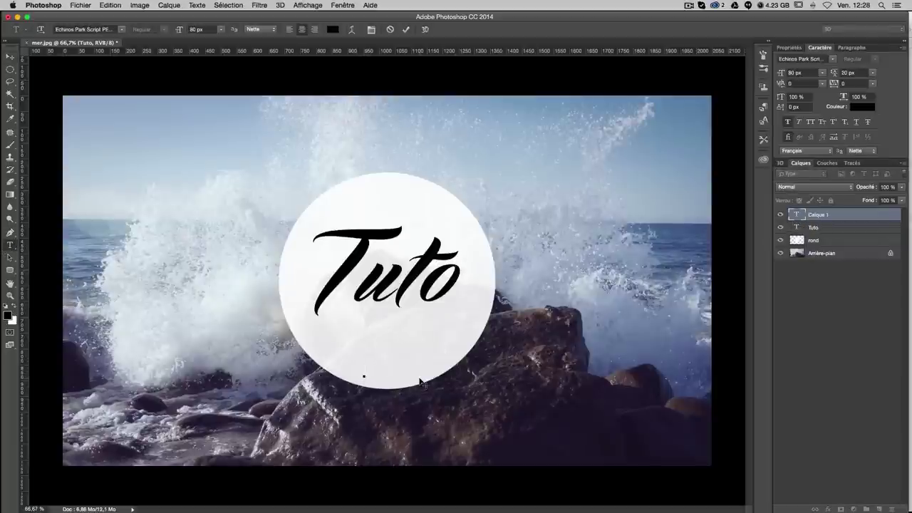
text(Effet)
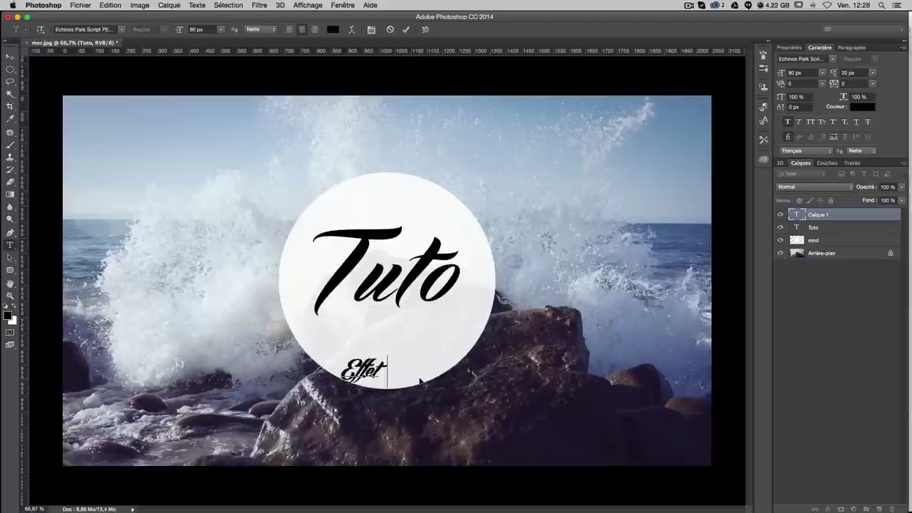
text( sur ti)
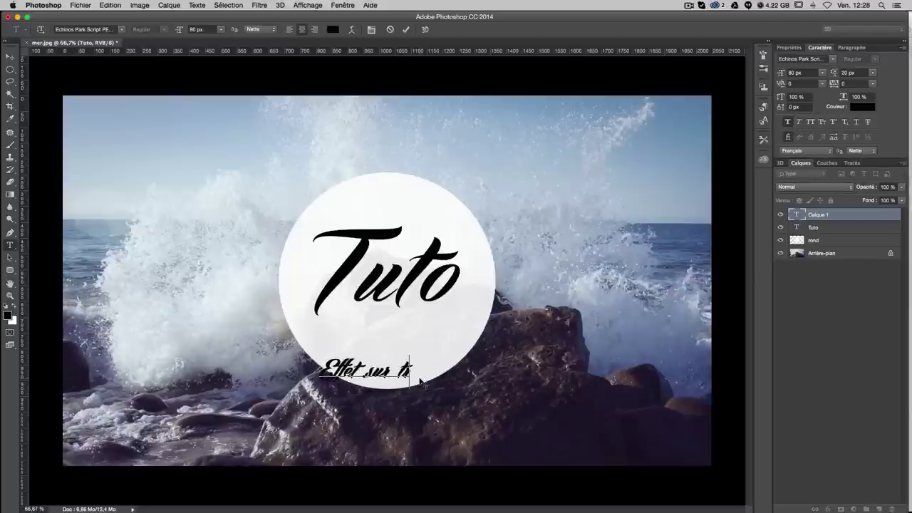
key(BackSpace)
text(exte)
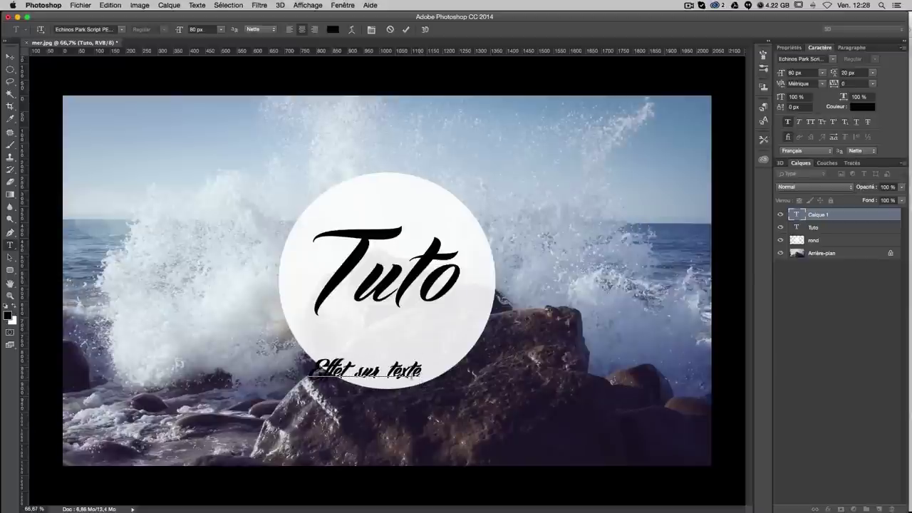
key(super+a)
click(827, 59)
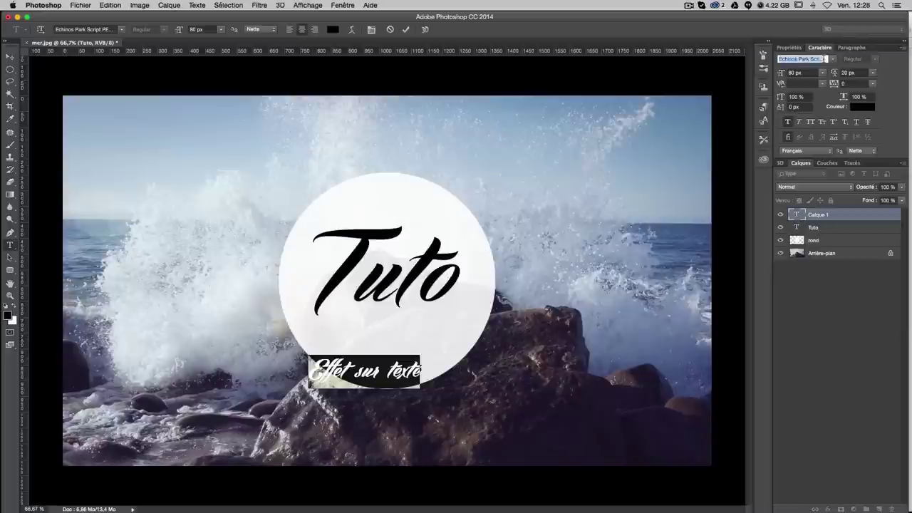
text(hel)
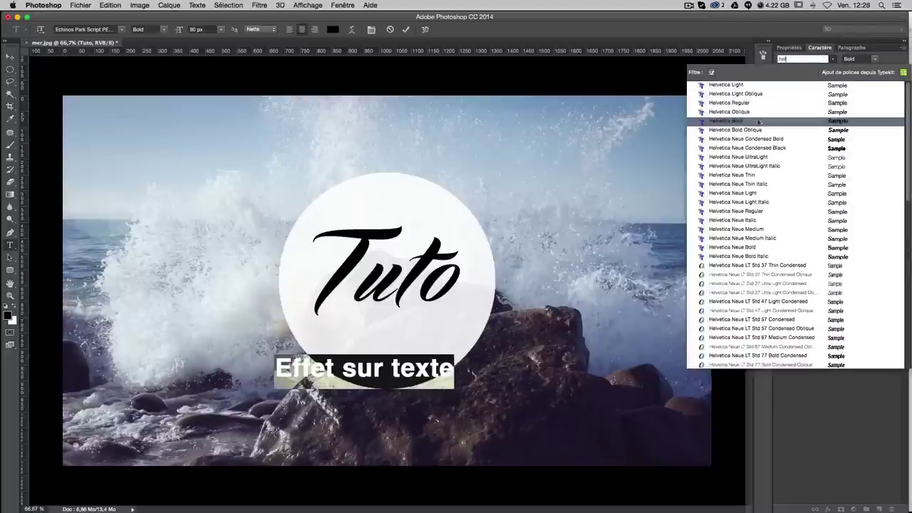
click(761, 120)
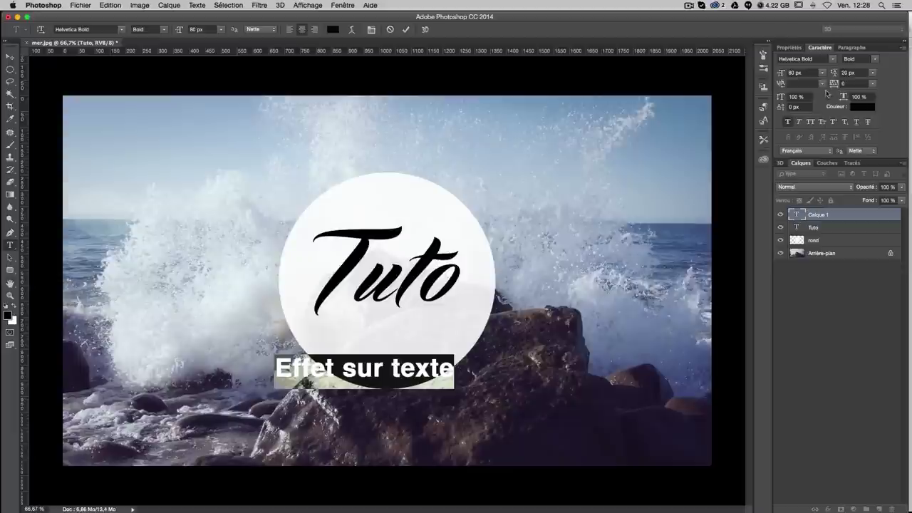
- Make the caption 40 px all caps and move it just under Tuto
click(802, 72)
text(30)
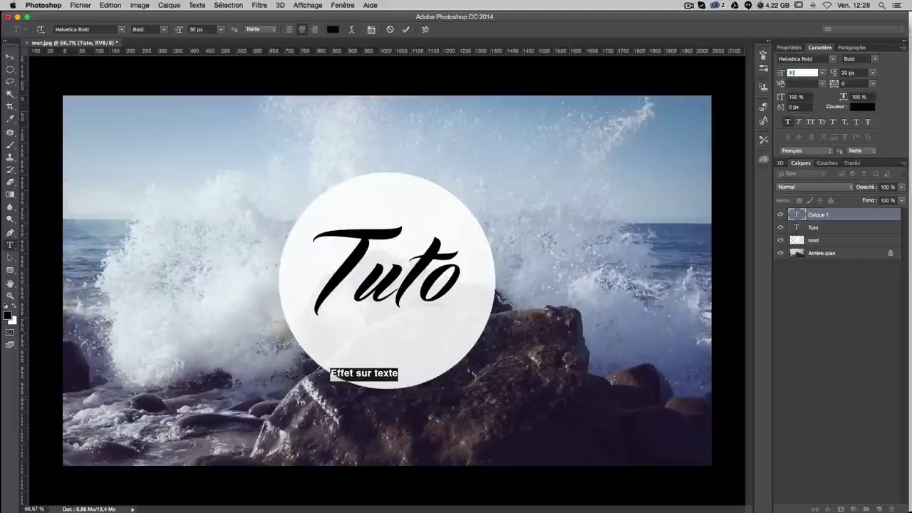
key(BackSpace)
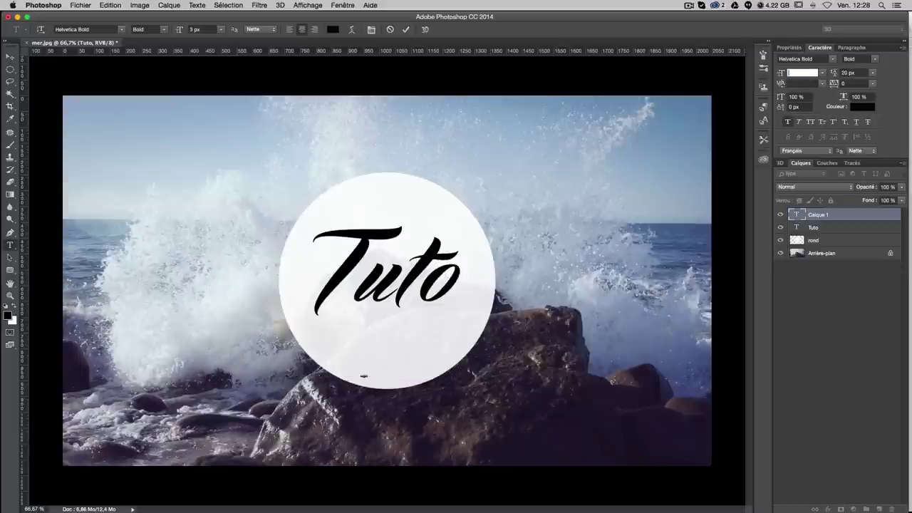
text(40)
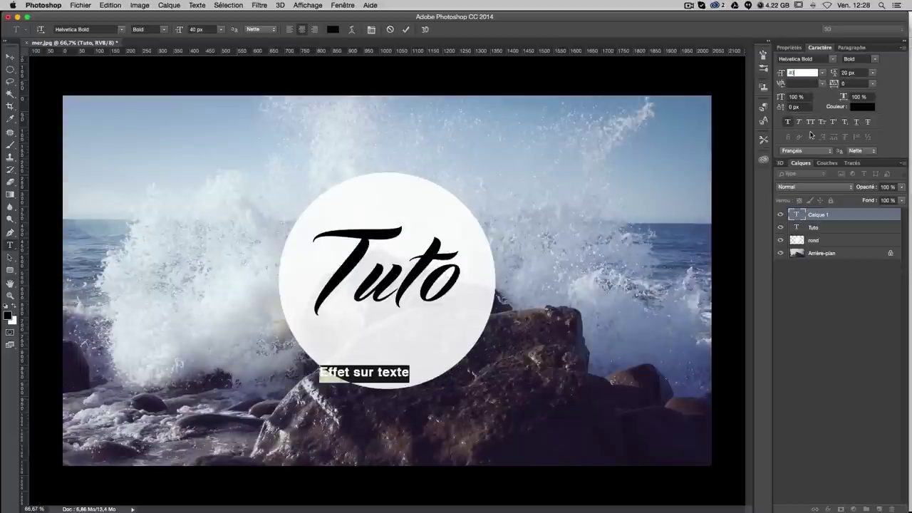
click(810, 121)
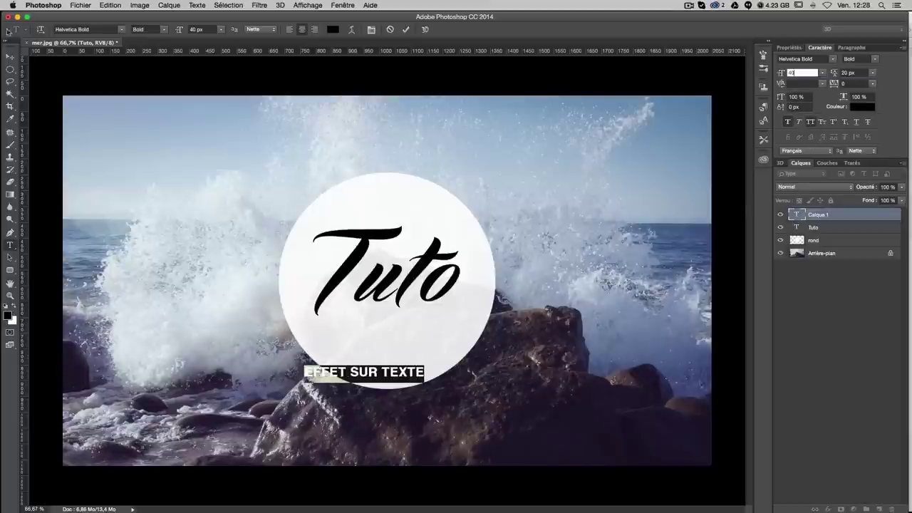
click(9, 56)
drag(439, 373, 461, 320)
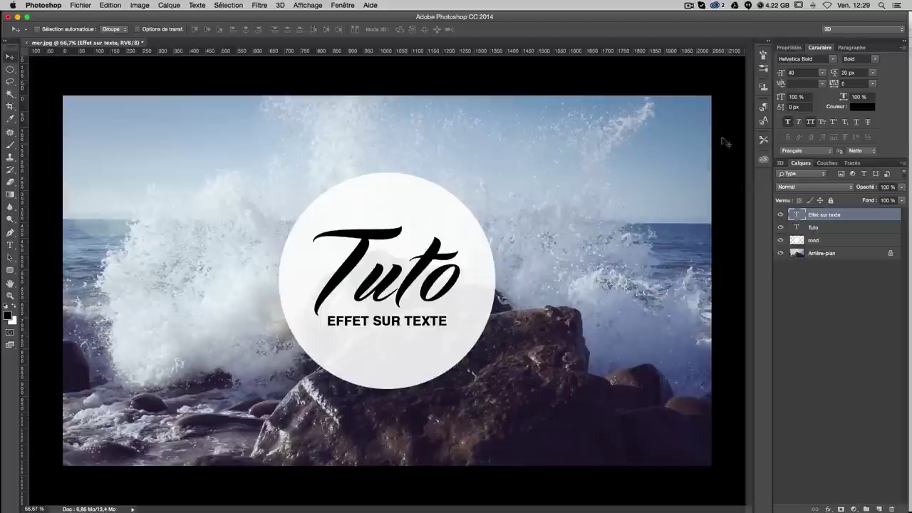
- Reduce the caption to 30 px and add a new layer named 'trait'
text(30)
key(Return)
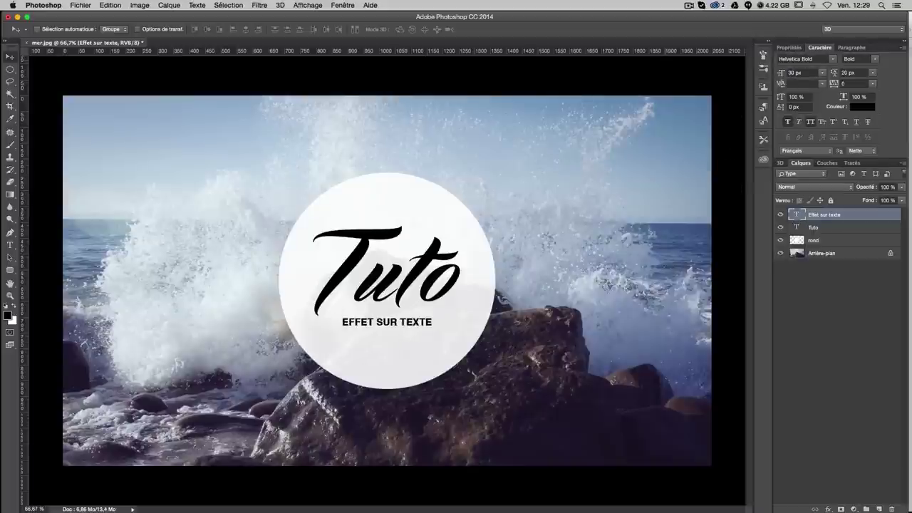
drag(399, 332, 398, 330)
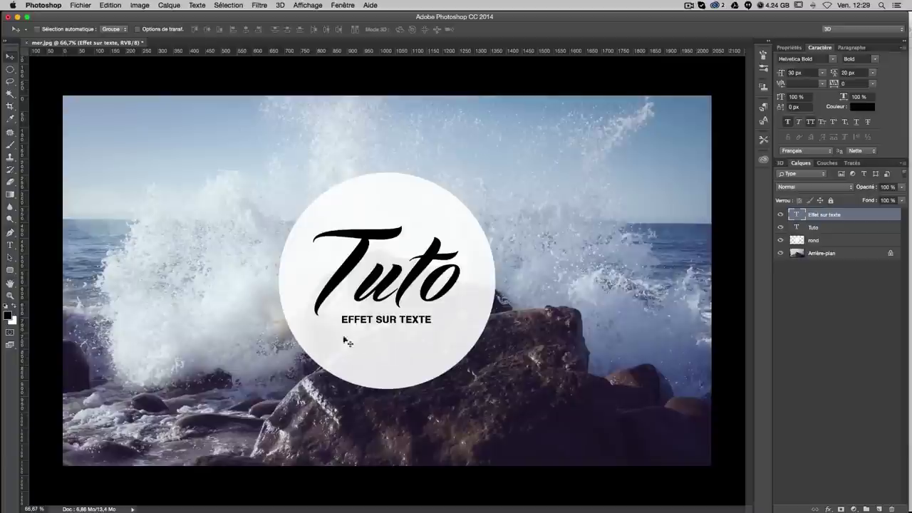
click(879, 509)
double_click(819, 215)
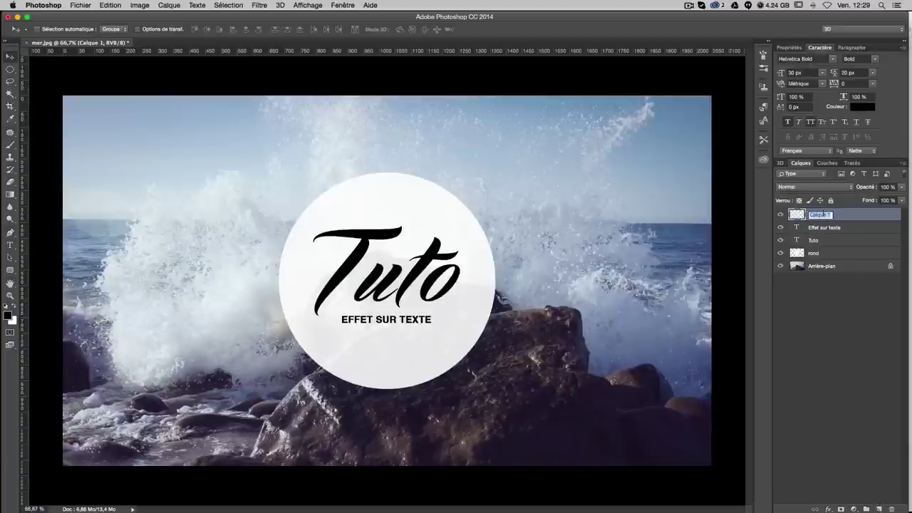
text(trait)
key(Return)
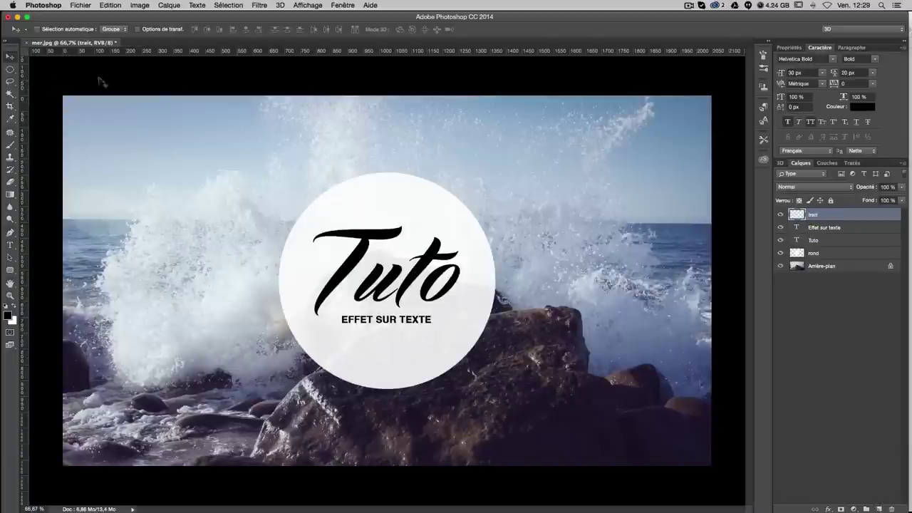
- Fill a thin rectangular strip under the caption with black on the trait layer
drag(10, 69, 24, 73)
click(32, 68)
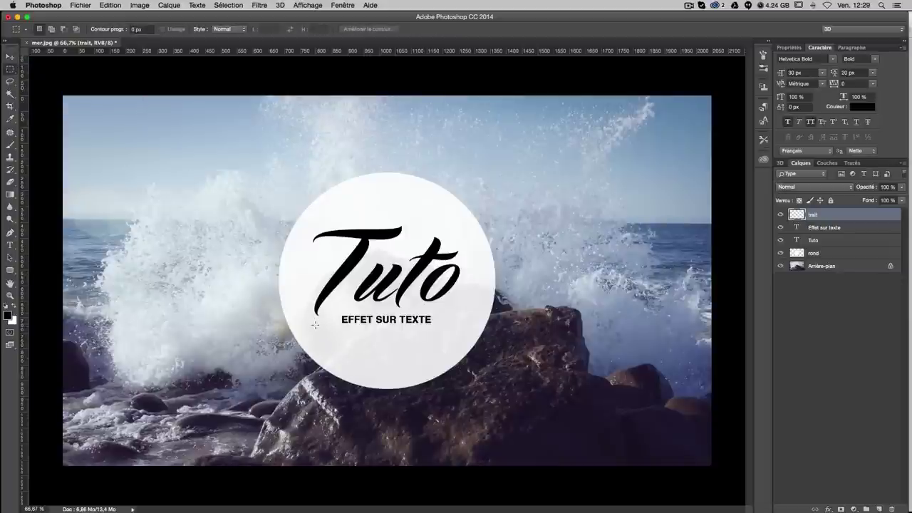
drag(316, 330, 457, 332)
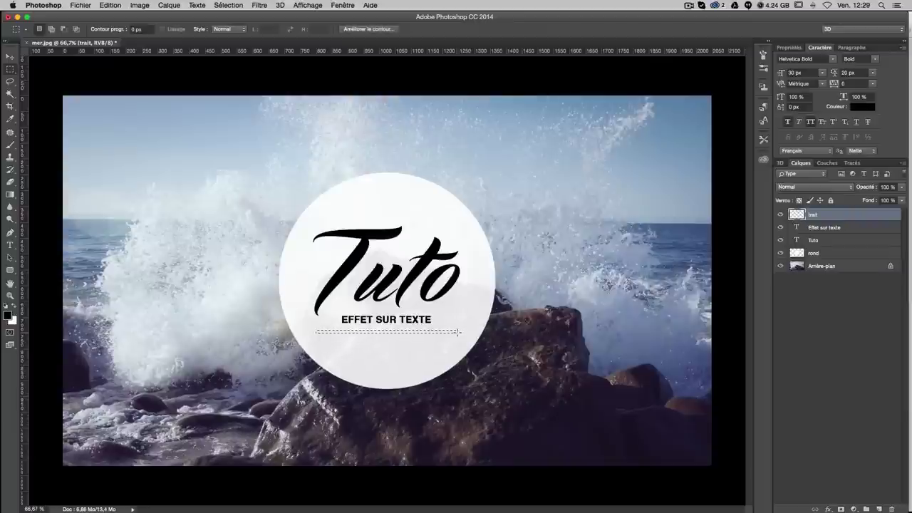
key(shift+BackSpace)
key(Return)
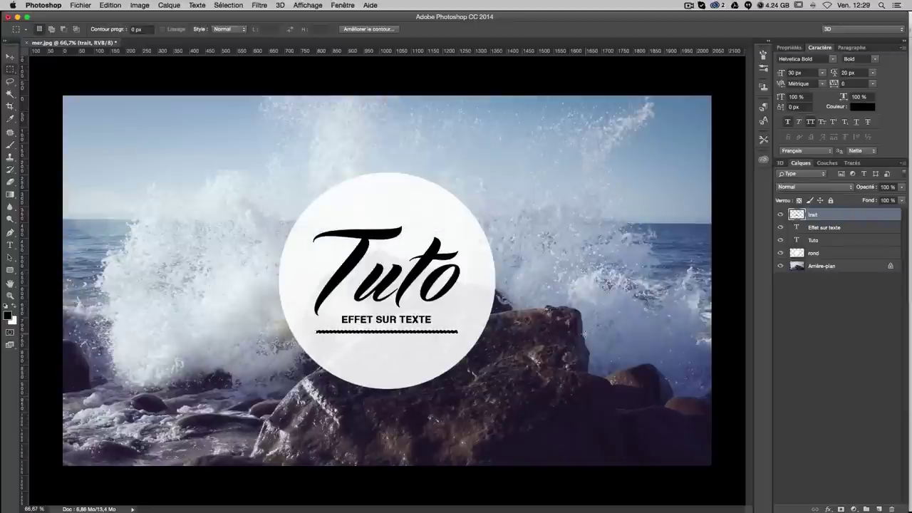
key(super+d)
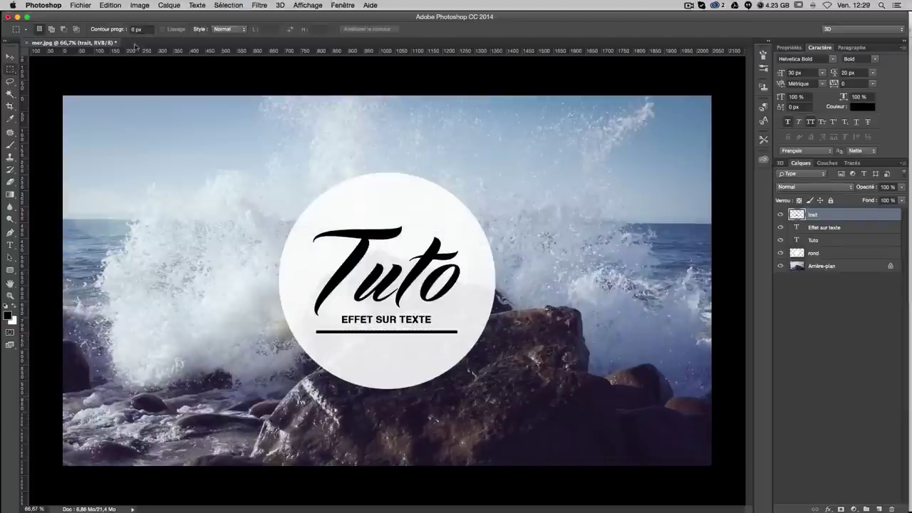
key(v)
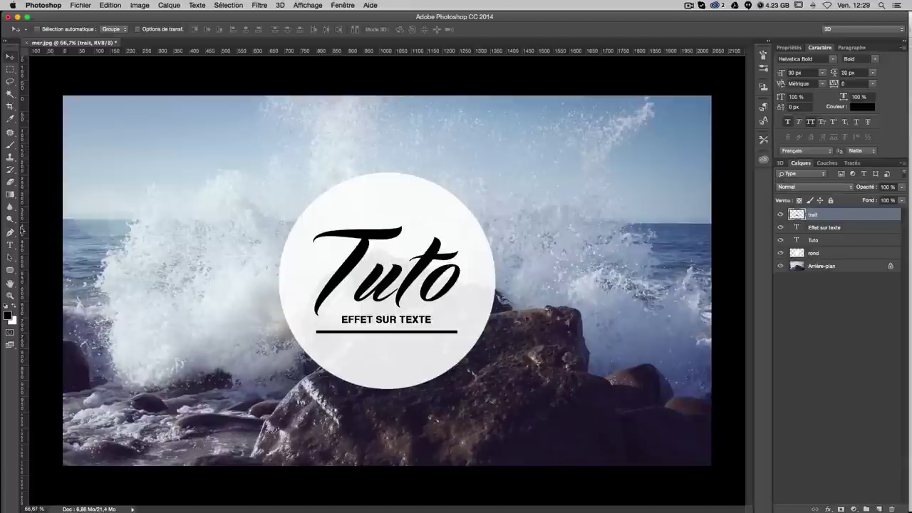
- Add a dash on each side so the caption reads '- EFFET SUR TEXTE -'
click(10, 245)
click(343, 319)
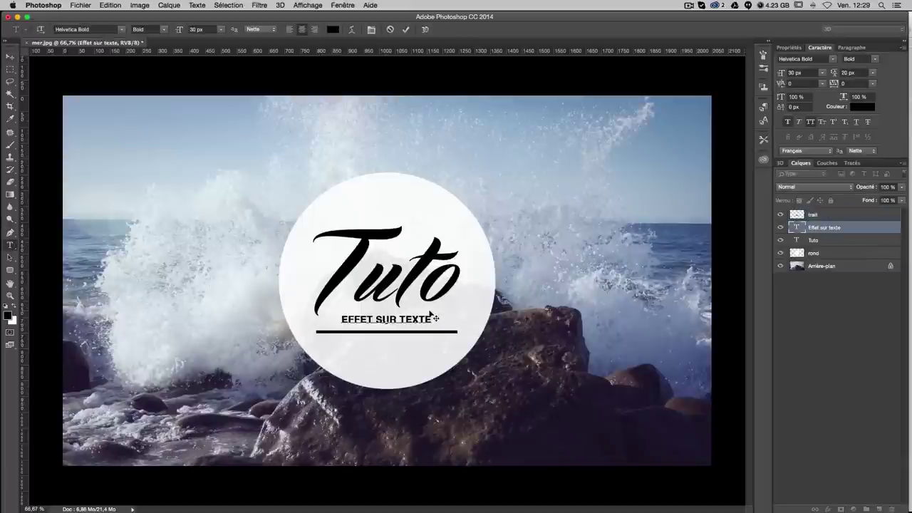
text(-)
key(End)
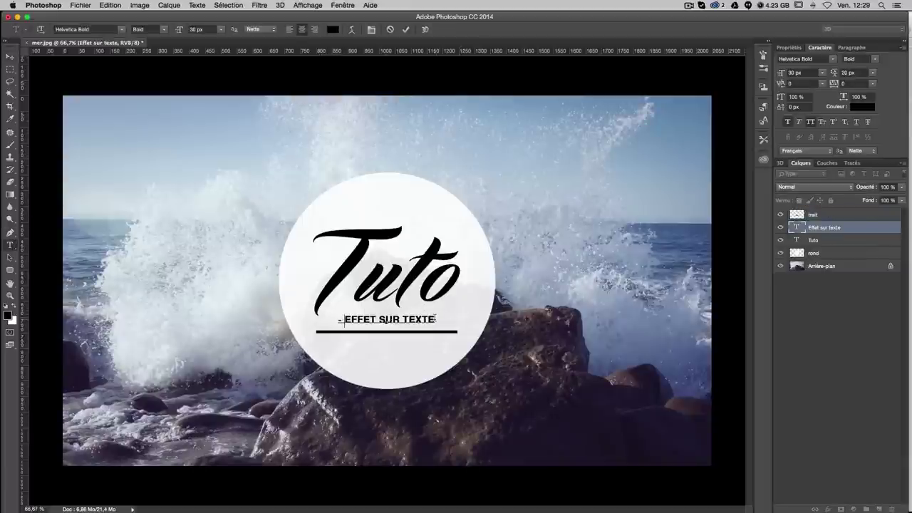
text(-)
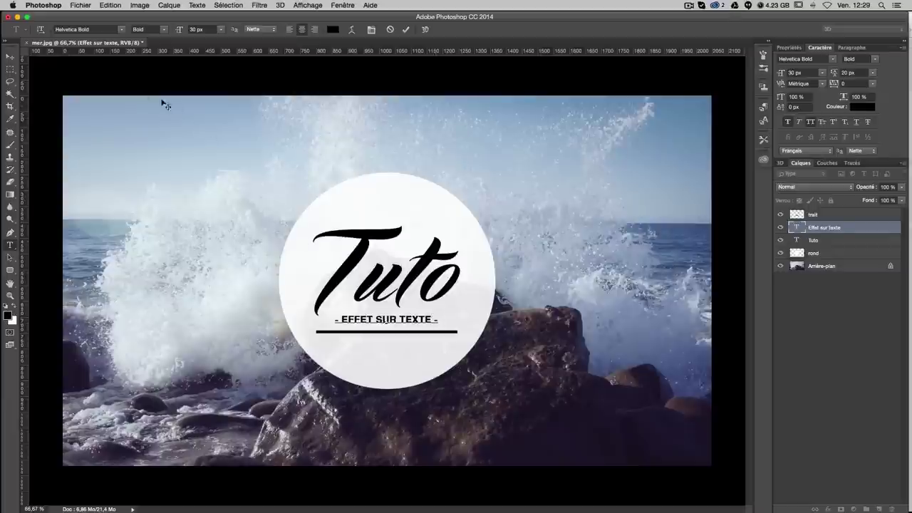
click(10, 56)
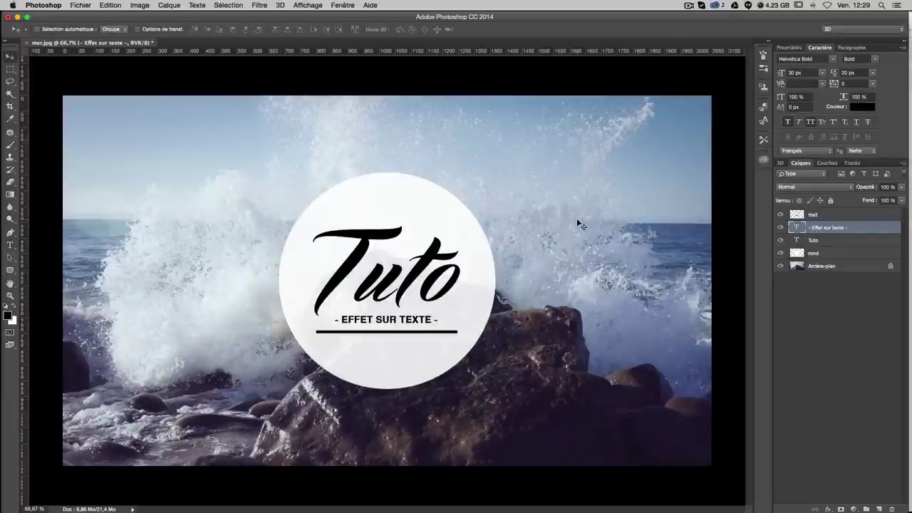
- Nudge the trait, caption and Tuto layers together slightly higher
click(826, 216)
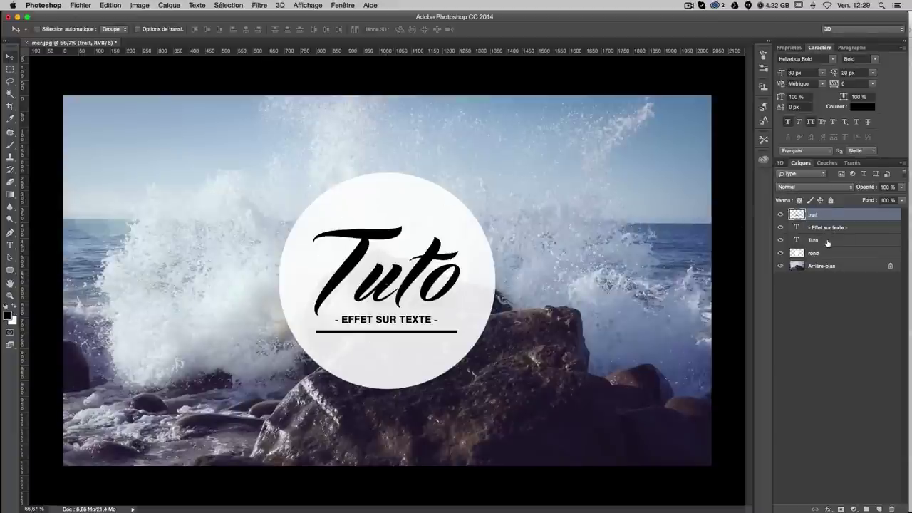
shift+click(827, 242)
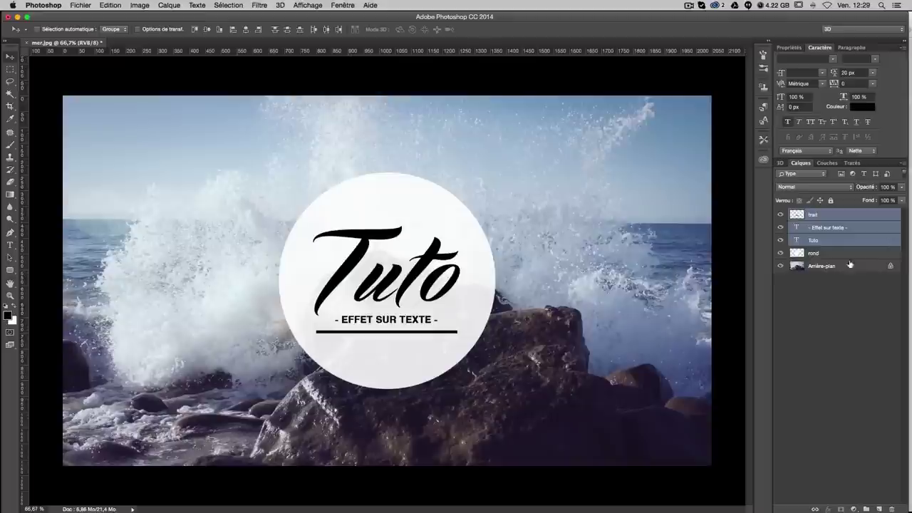
key(Up)
key(Up)
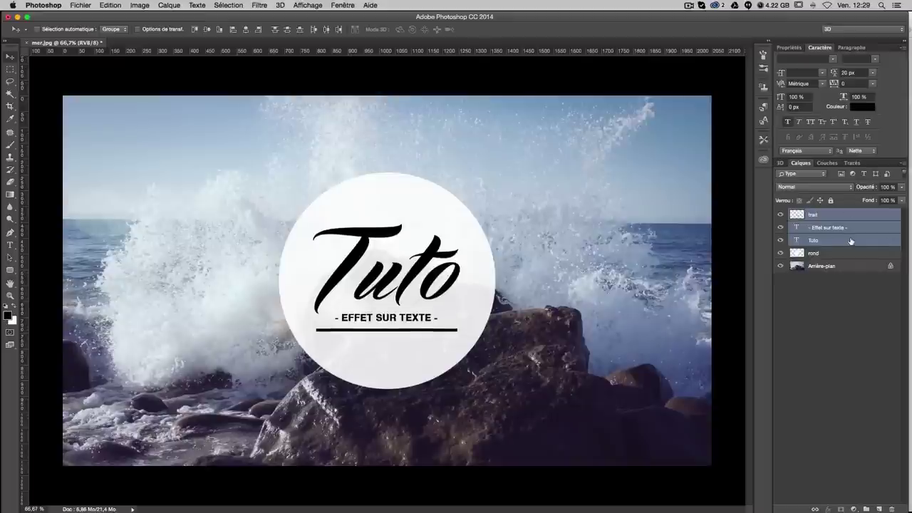
key(Down)
key(Up)
key(Down)
key(Up)
key(Down)
key(Up)
key(Down)
key(Up)
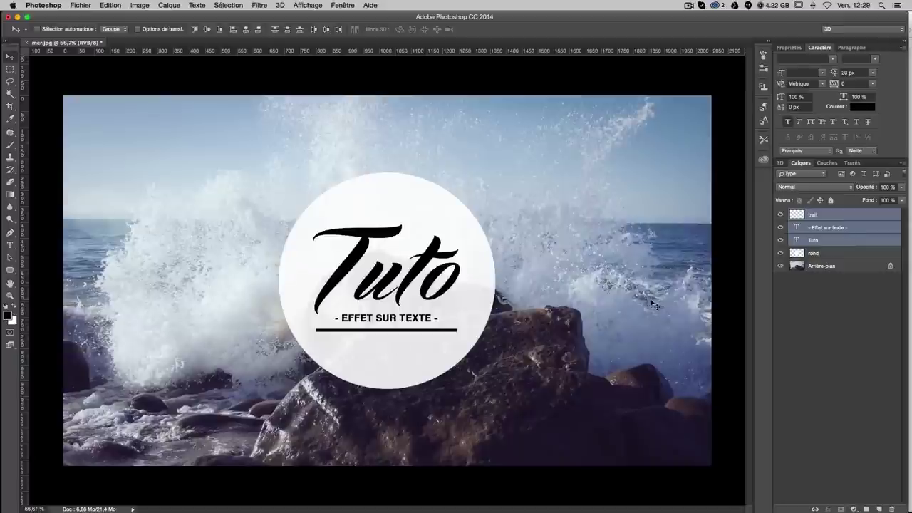
click(838, 285)
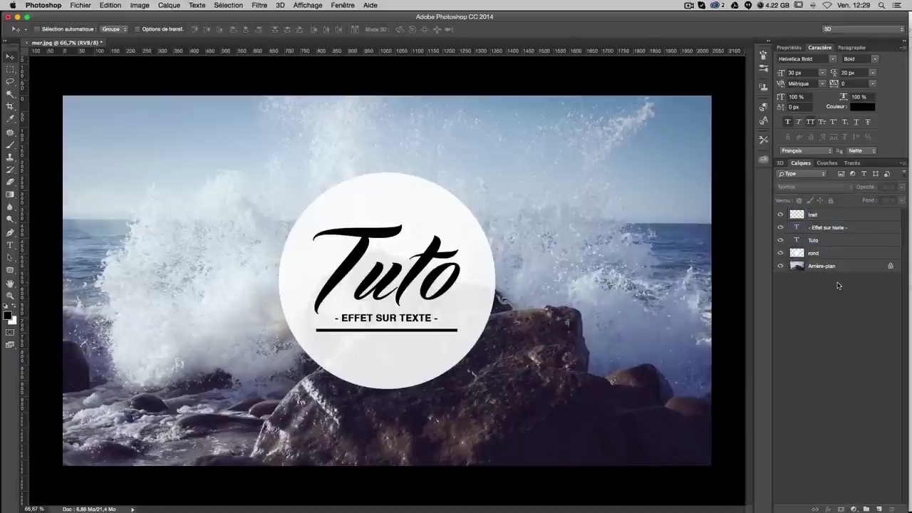
- Add a layer mask to rond and load the trait, caption and Tuto shapes as a selection
click(816, 255)
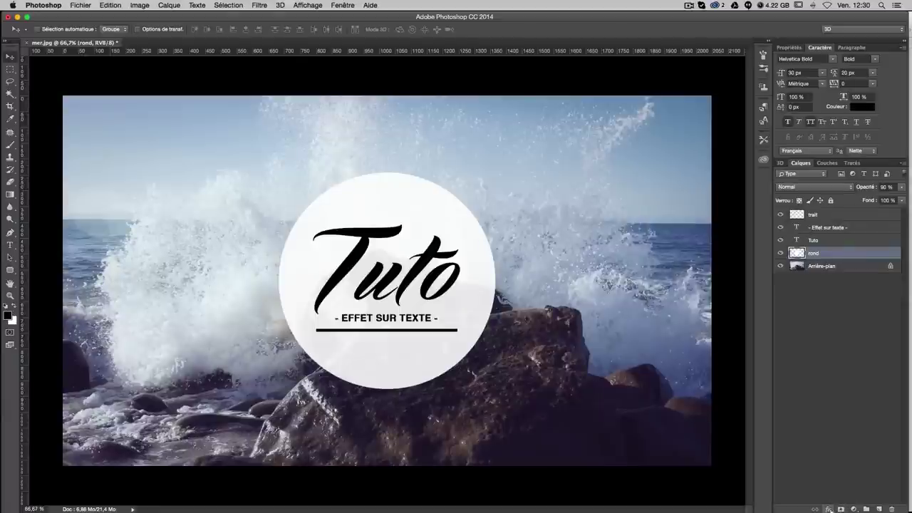
click(842, 509)
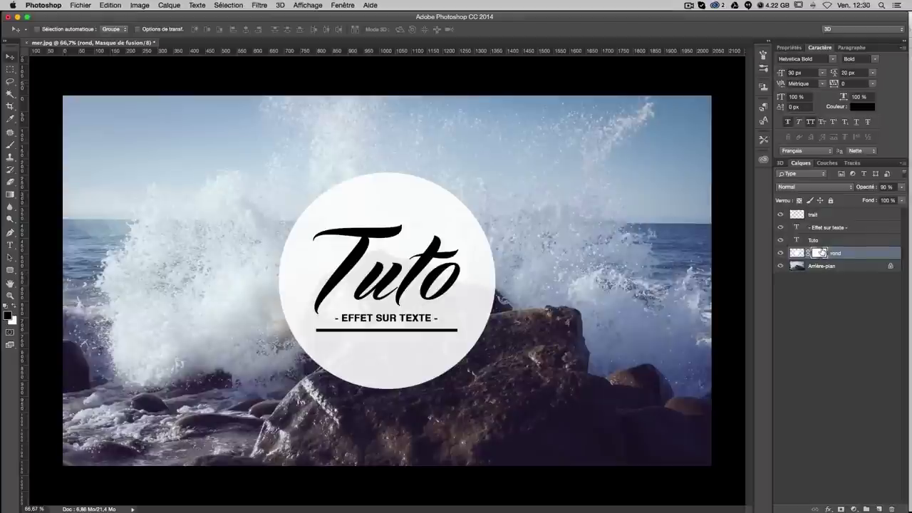
ctrl+click(799, 218)
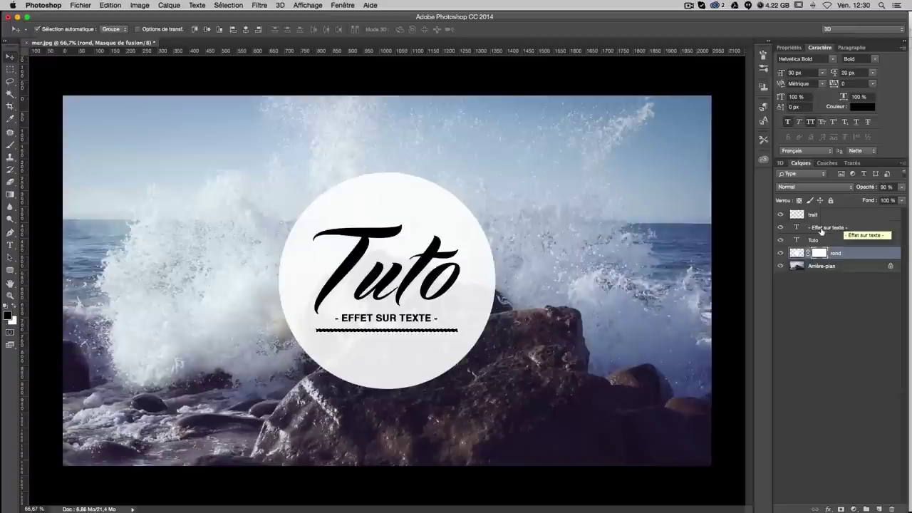
ctrl+shift+click(797, 229)
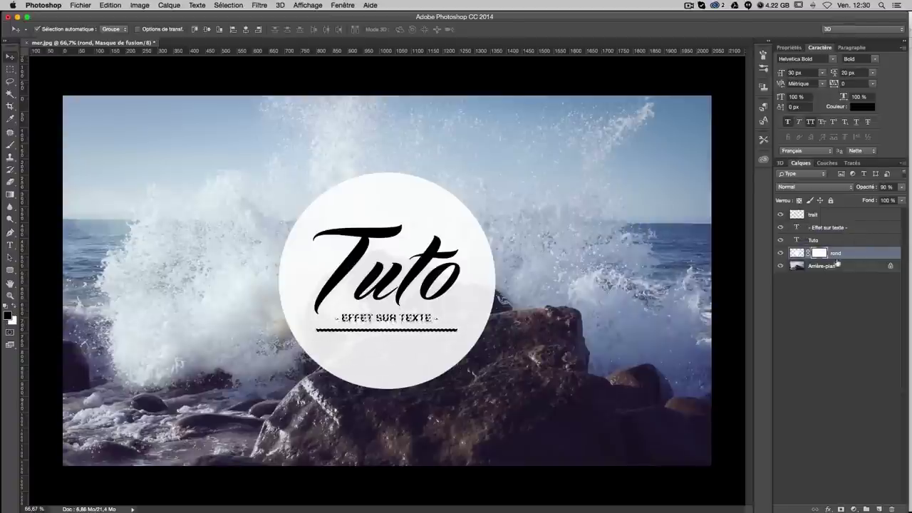
ctrl+shift+click(797, 241)
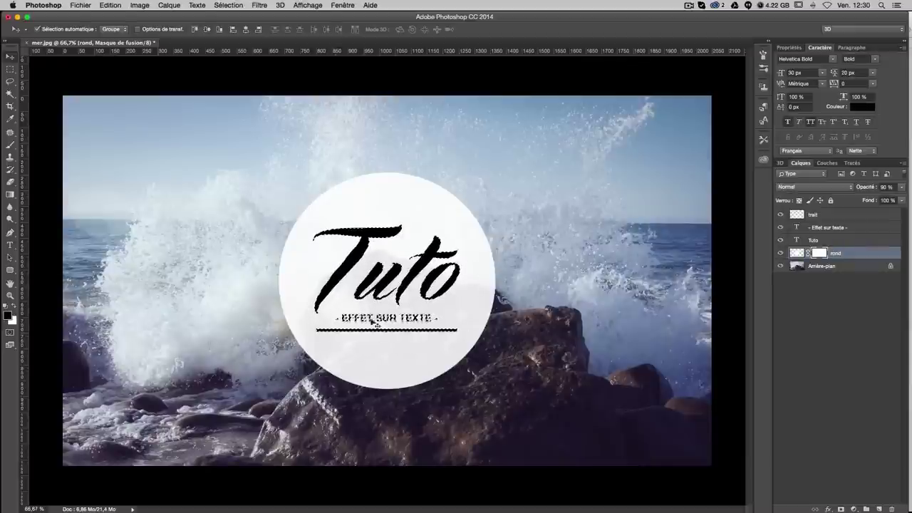
- Hide the Tuto, caption and trait layers
key(ctrl+d)
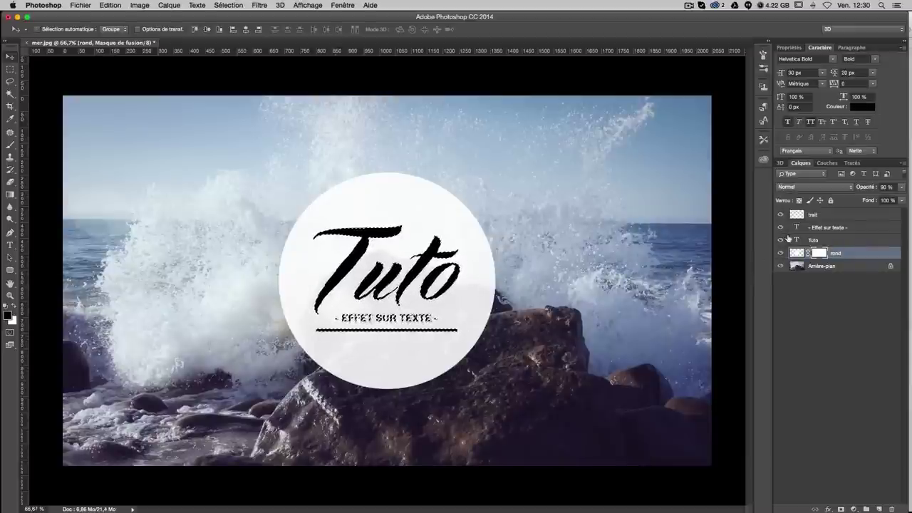
click(781, 240)
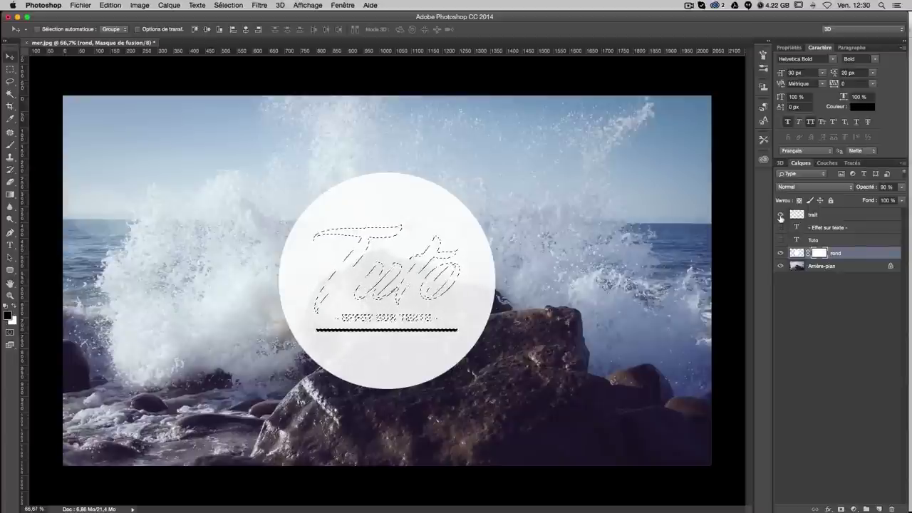
click(780, 215)
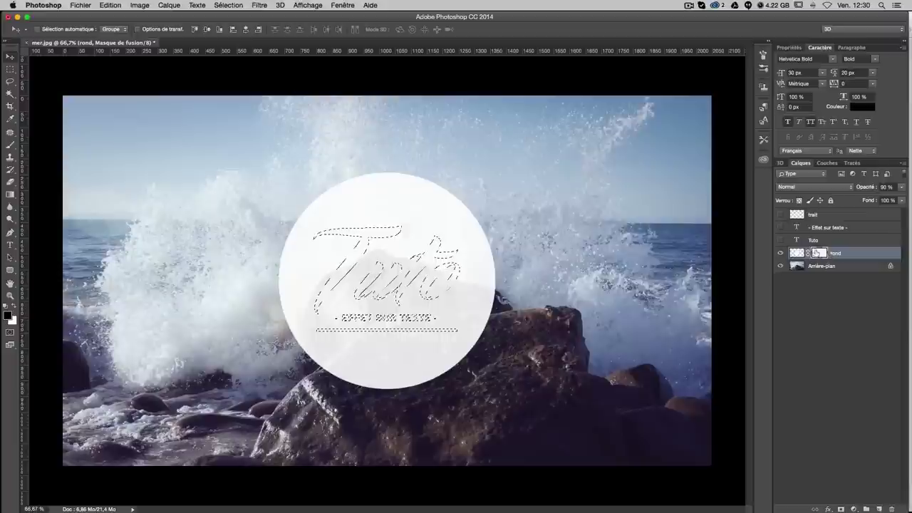
- Fill the letter and underline selection on the rond mask with the foreground colour, then deselect
click(140, 5)
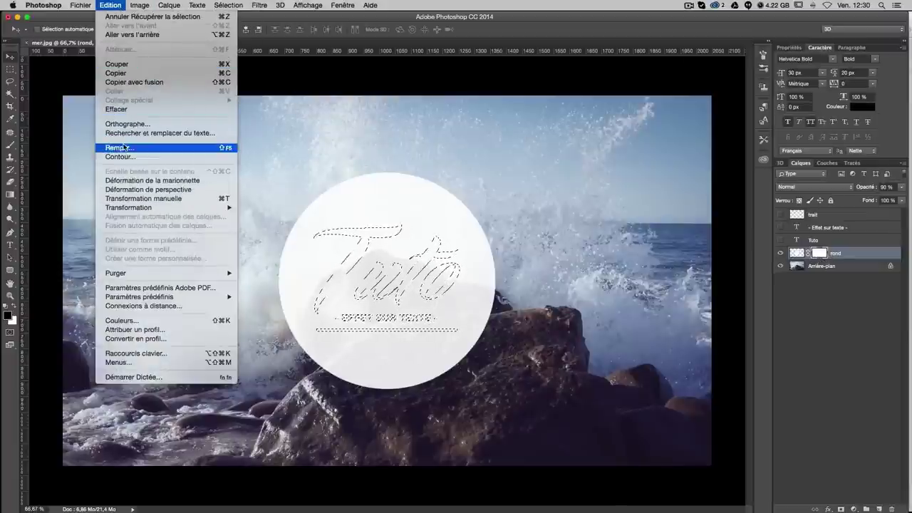
click(119, 147)
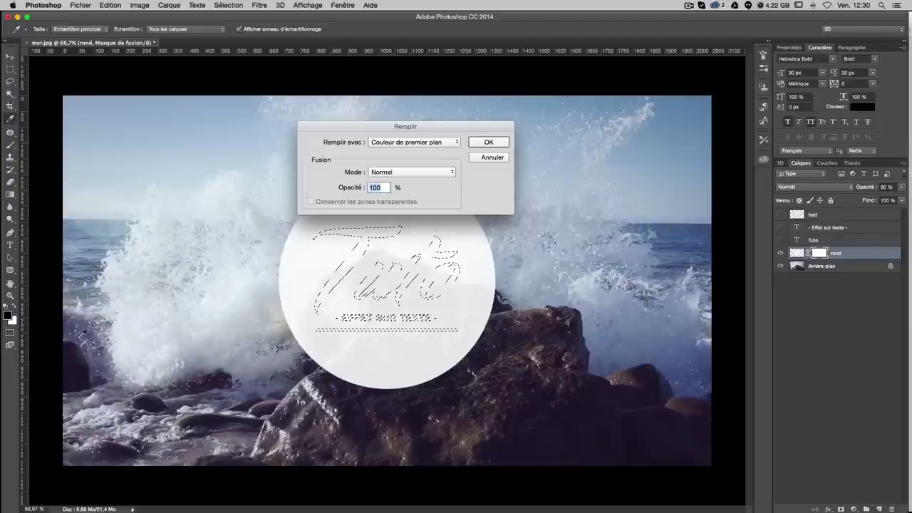
click(489, 142)
key(v)
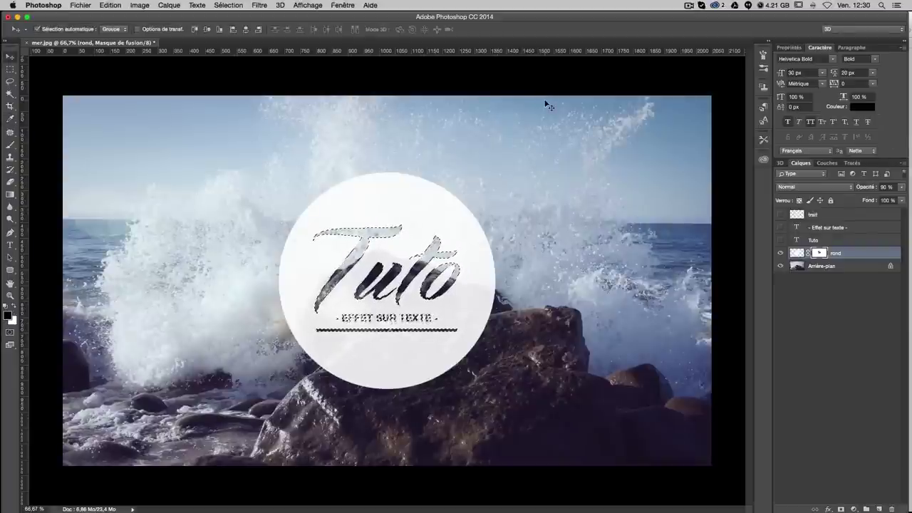
key(super+d)
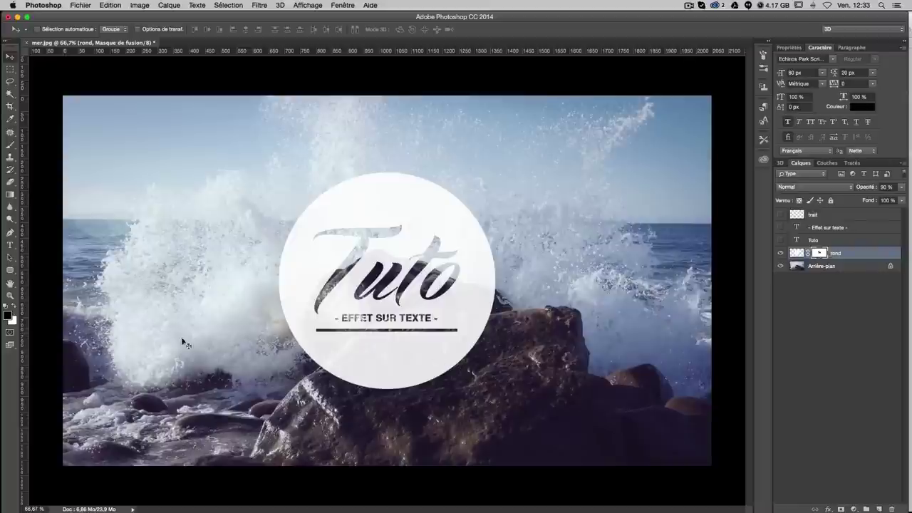
click(10, 146)
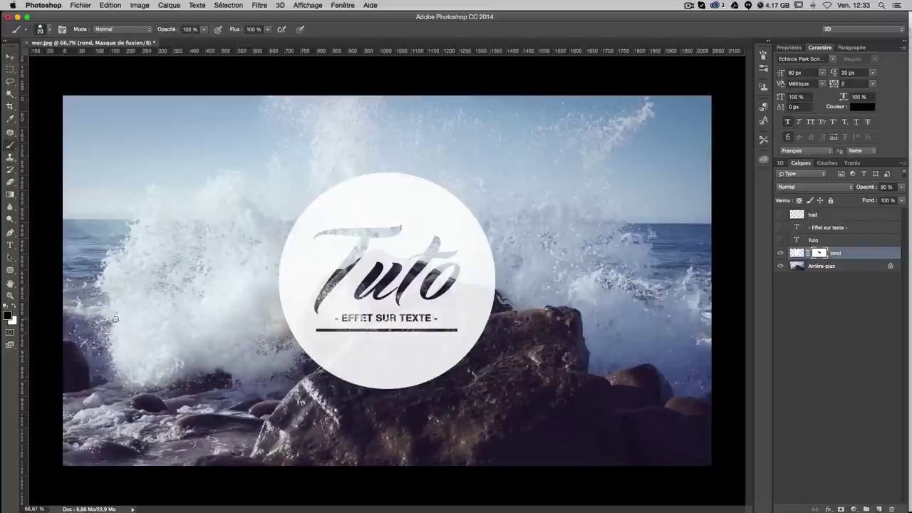
mouse_move(367, 389)
mouse_down()
mouse_move(422, 355)
mouse_move(406, 378)
mouse_move(328, 350)
mouse_move(383, 352)
mouse_move(428, 385)
mouse_up()
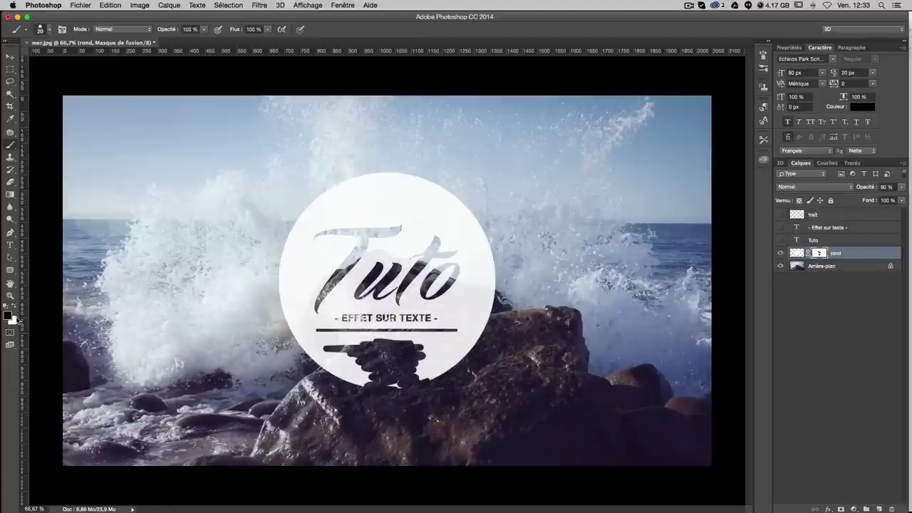
click(13, 307)
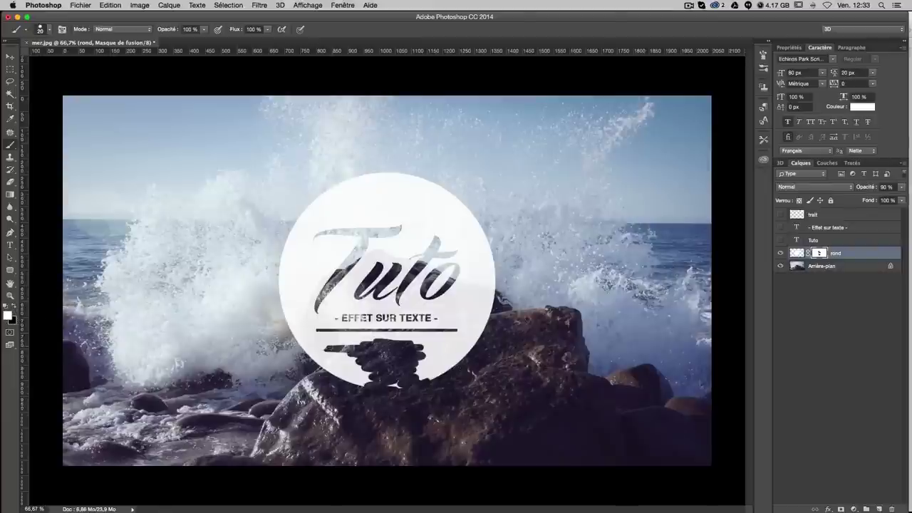
mouse_move(409, 353)
mouse_down()
mouse_move(331, 353)
mouse_move(421, 346)
mouse_move(370, 360)
mouse_move(417, 370)
mouse_move(362, 375)
mouse_move(404, 389)
mouse_move(413, 381)
mouse_up()
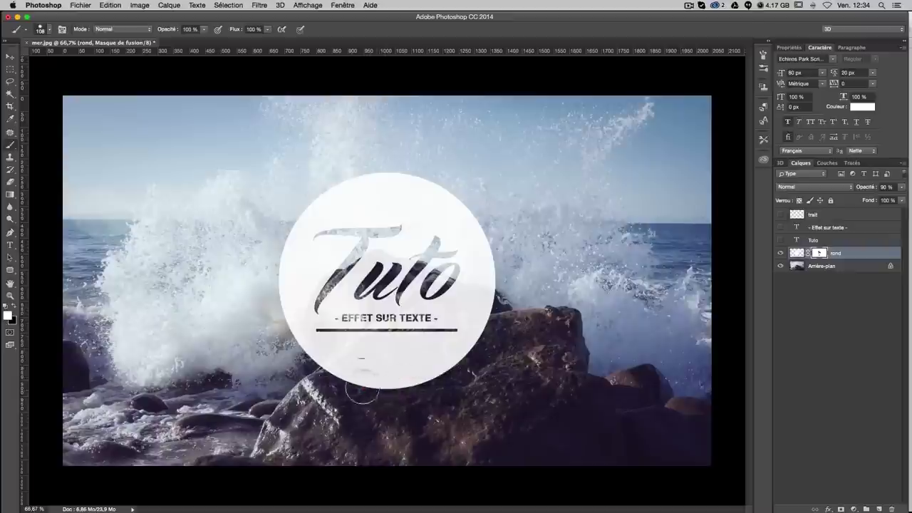
click(10, 56)
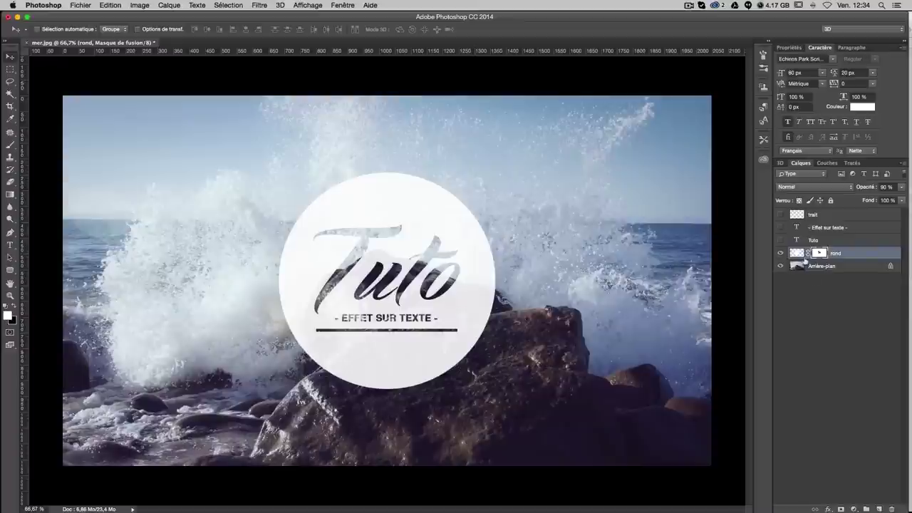
click(796, 255)
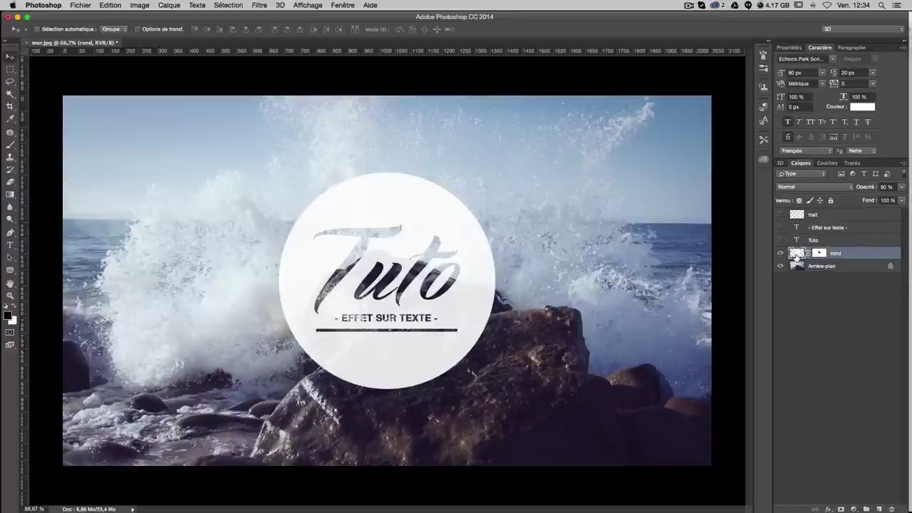
click(820, 254)
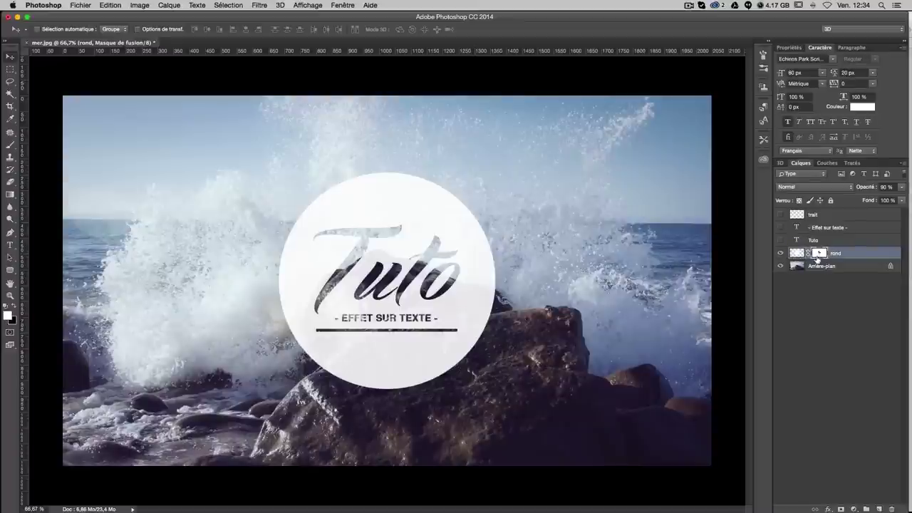
- Choose the splatter brush preset from the brush list
click(10, 145)
click(49, 29)
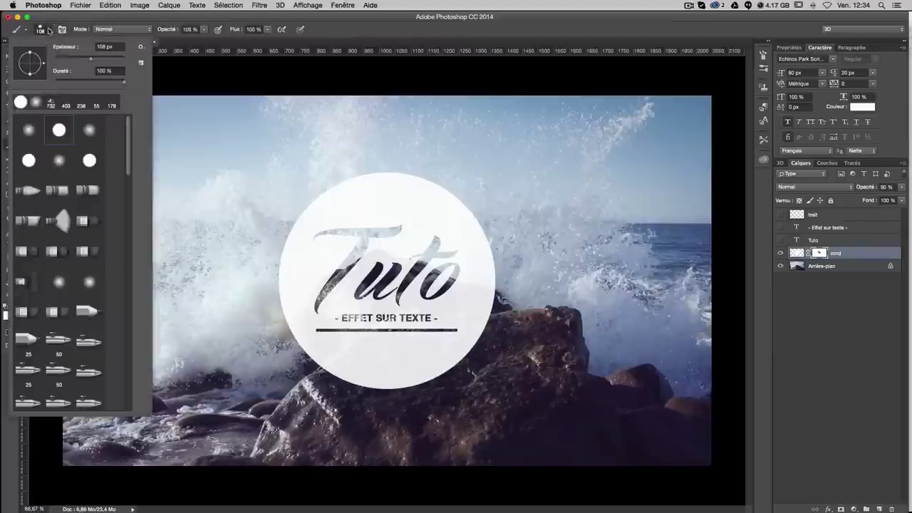
scroll(86, 283, down, 5)
scroll(86, 283, down, 5)
scroll(87, 283, down, 3)
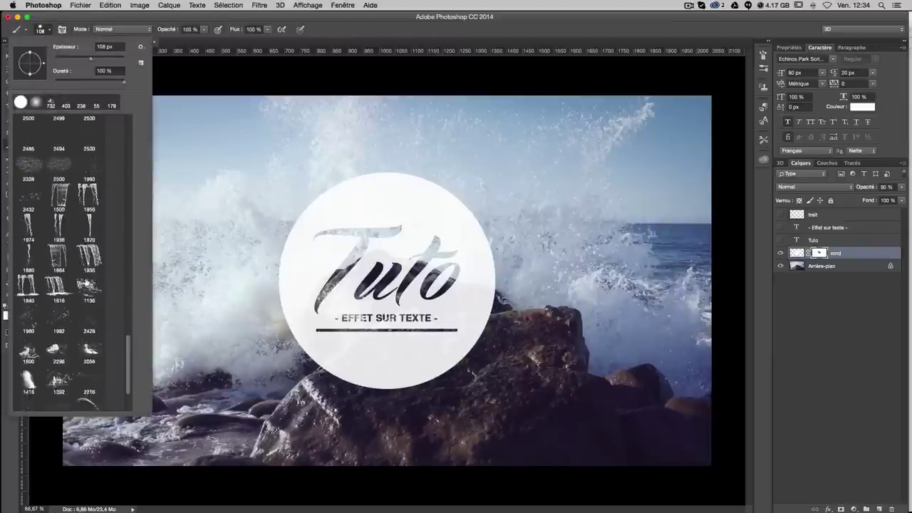
scroll(86, 283, down, 3)
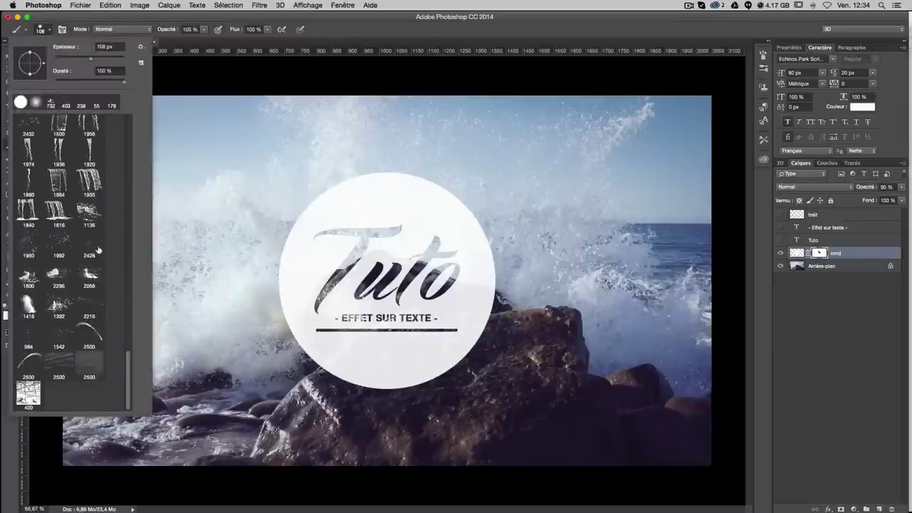
click(28, 243)
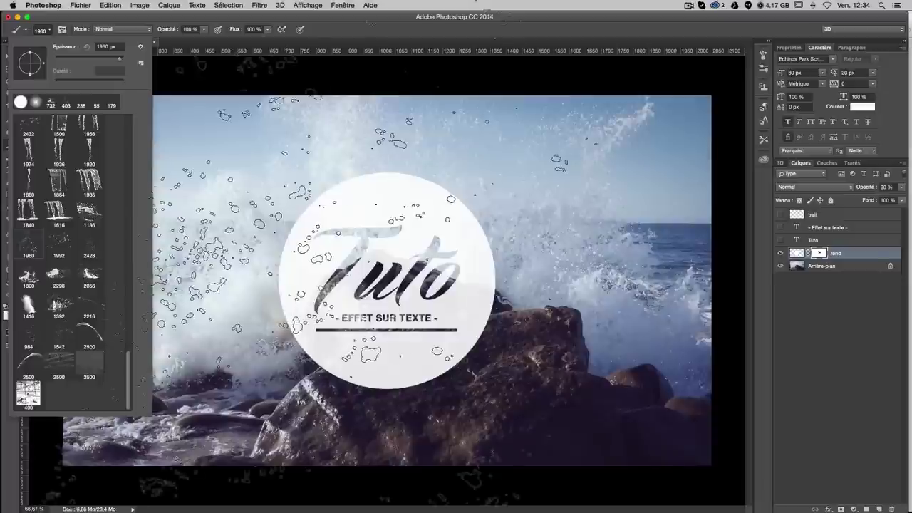
- Paint black splatter at 240 px and 29% opacity around the rond mask edge
drag(435, 289, 255, 291)
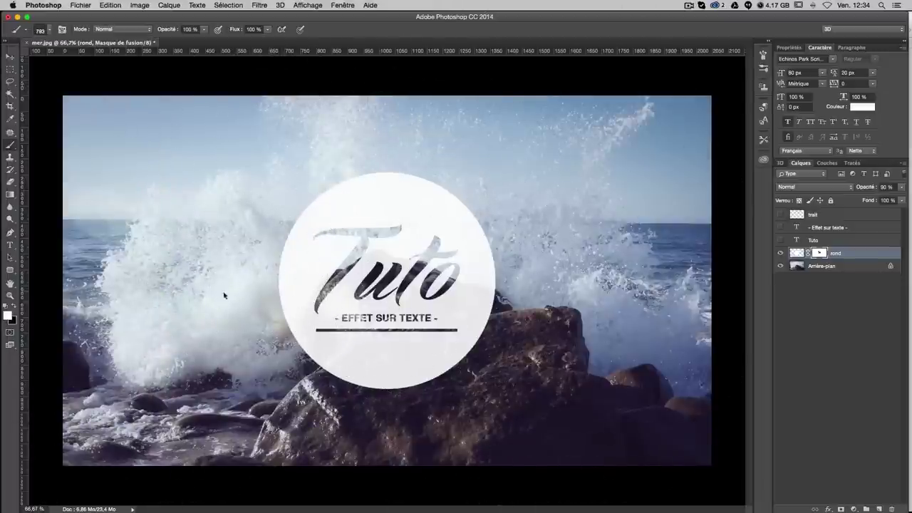
click(16, 304)
drag(372, 302, 314, 305)
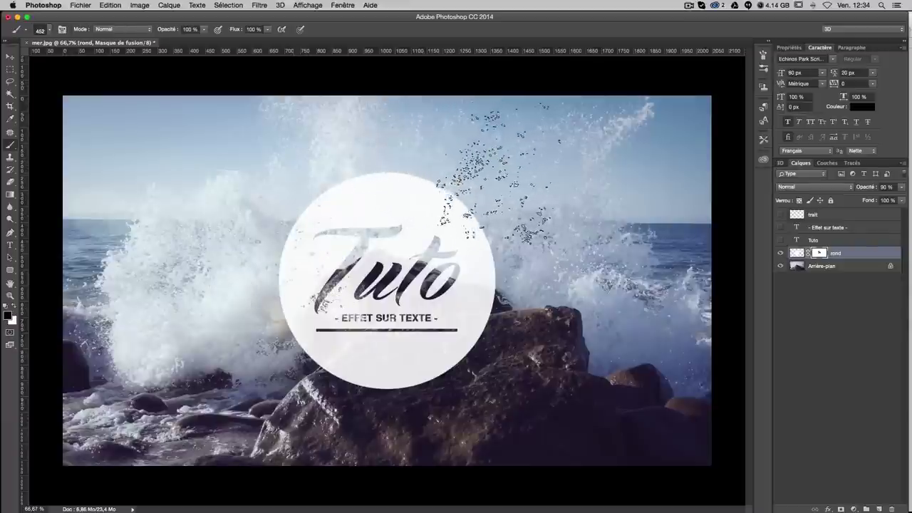
drag(433, 217, 385, 217)
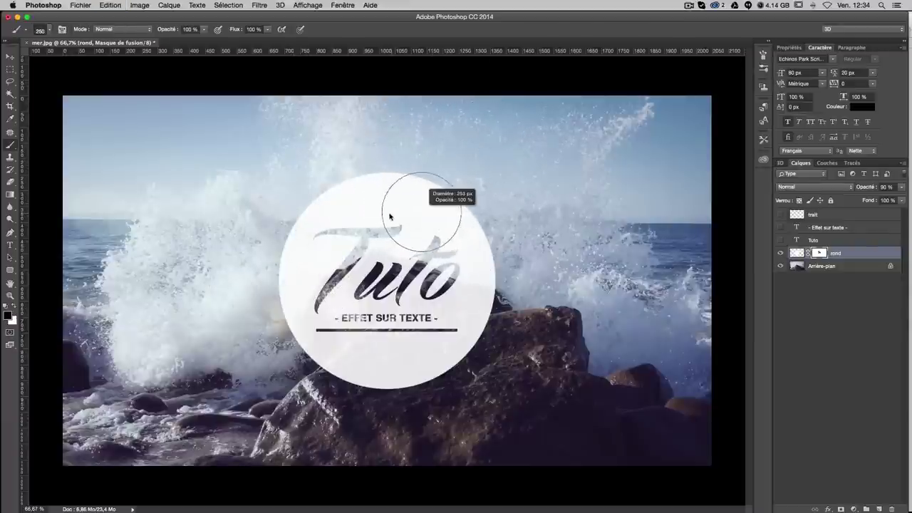
drag(203, 37, 172, 40)
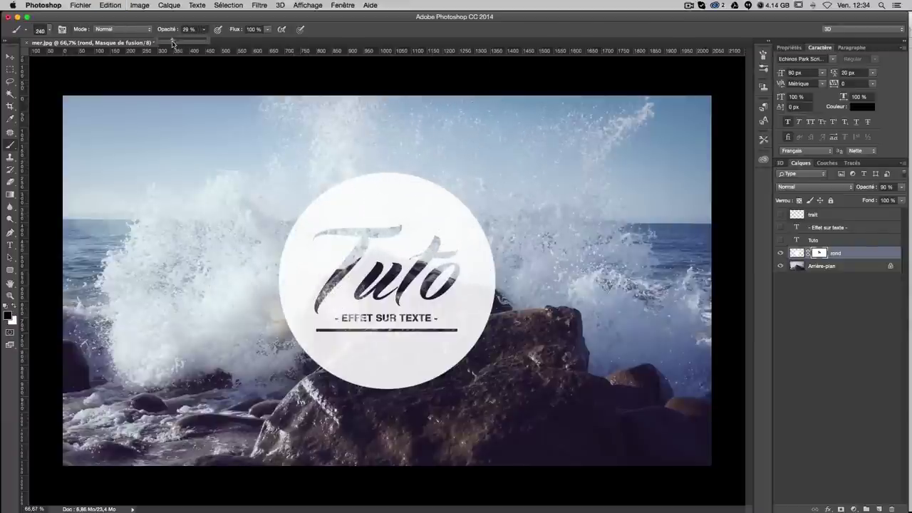
drag(460, 161, 308, 367)
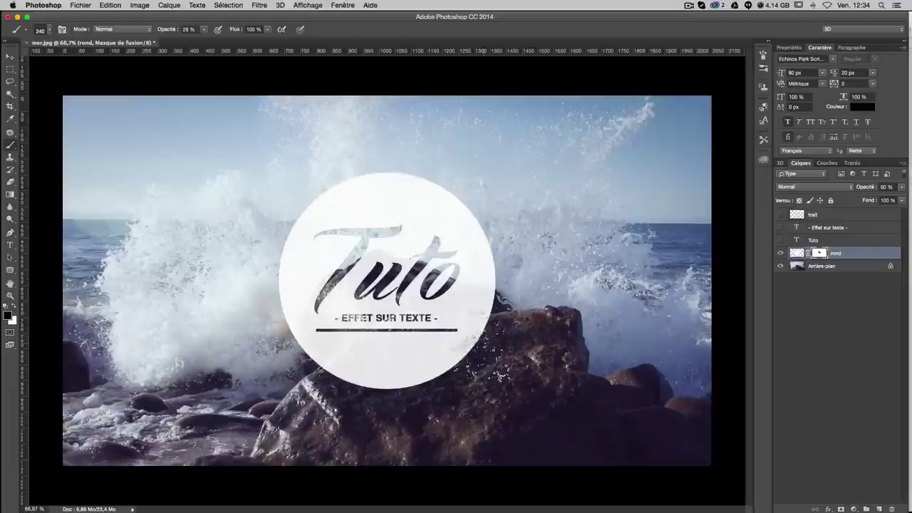
drag(228, 225, 596, 173)
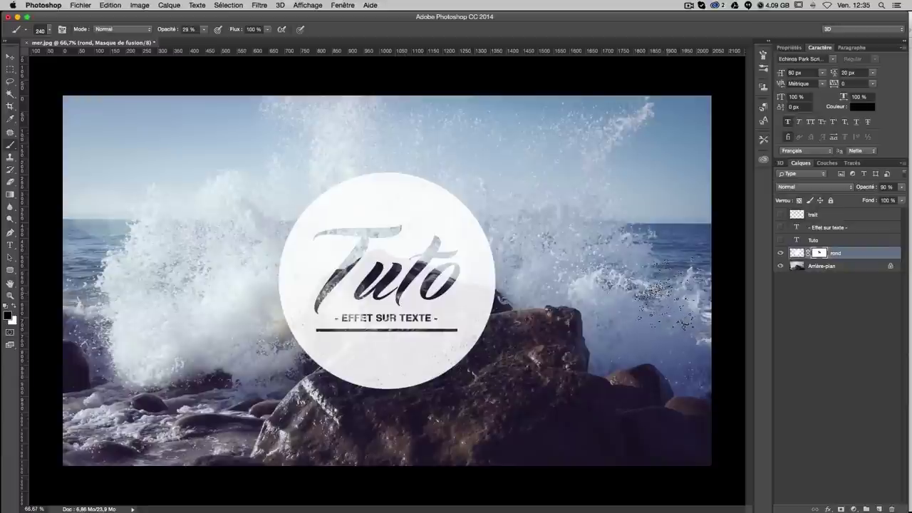
- Give rond a drop shadow with distance 0, size 174 and a bluish sampled colour
double_click(797, 253)
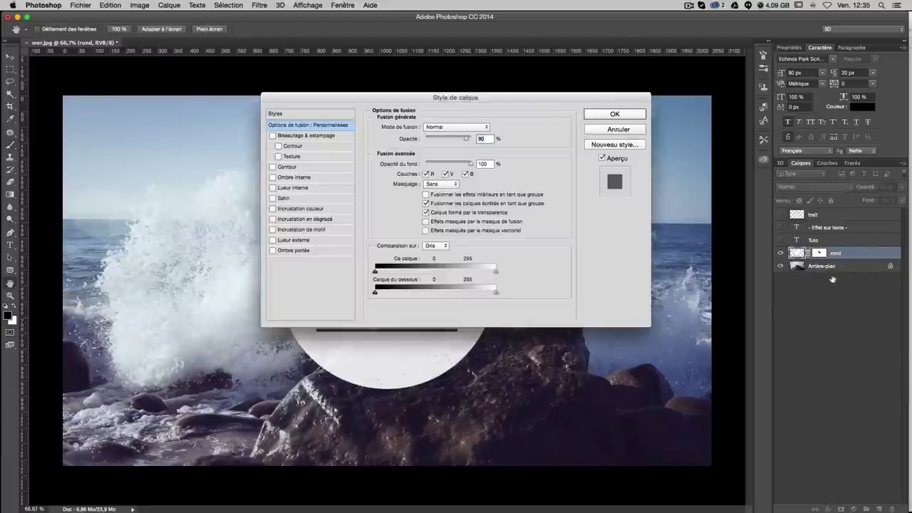
drag(399, 88, 707, 61)
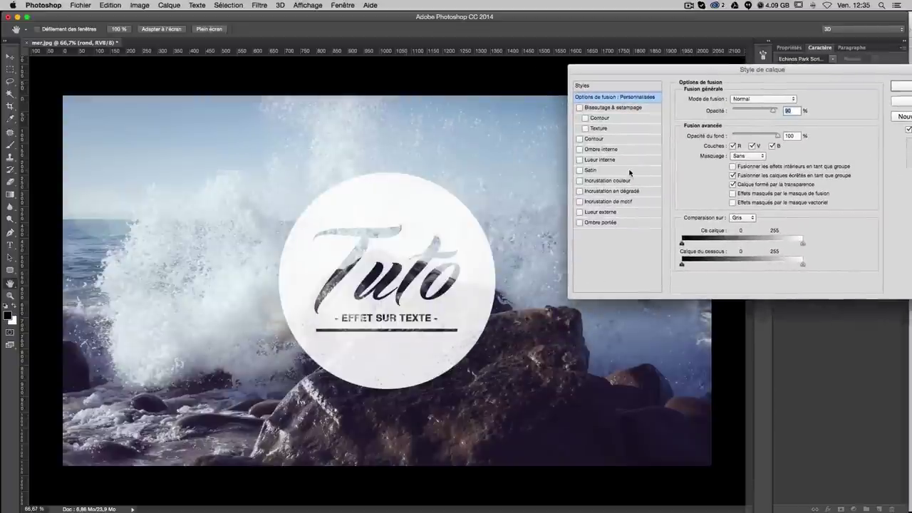
click(598, 223)
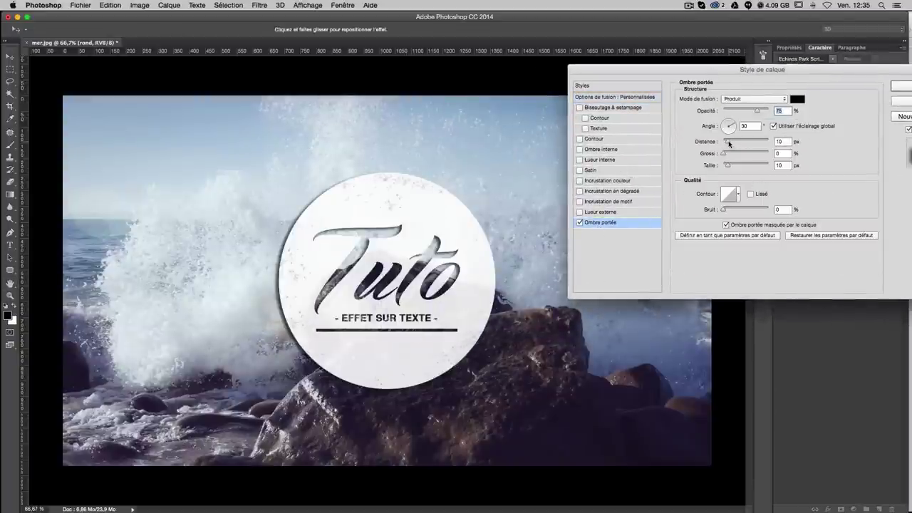
mouse_move(729, 144)
mouse_down()
mouse_move(714, 142)
mouse_move(735, 167)
mouse_move(757, 167)
mouse_up()
click(797, 99)
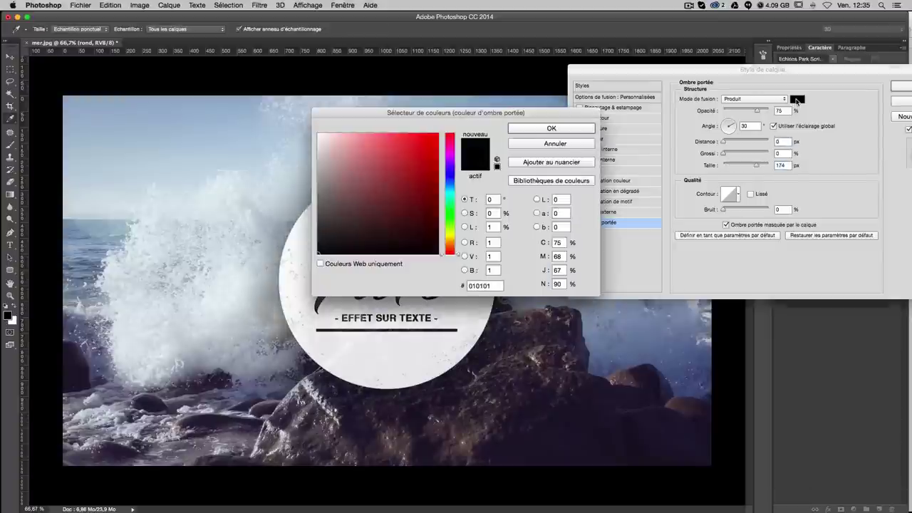
drag(519, 114, 883, 240)
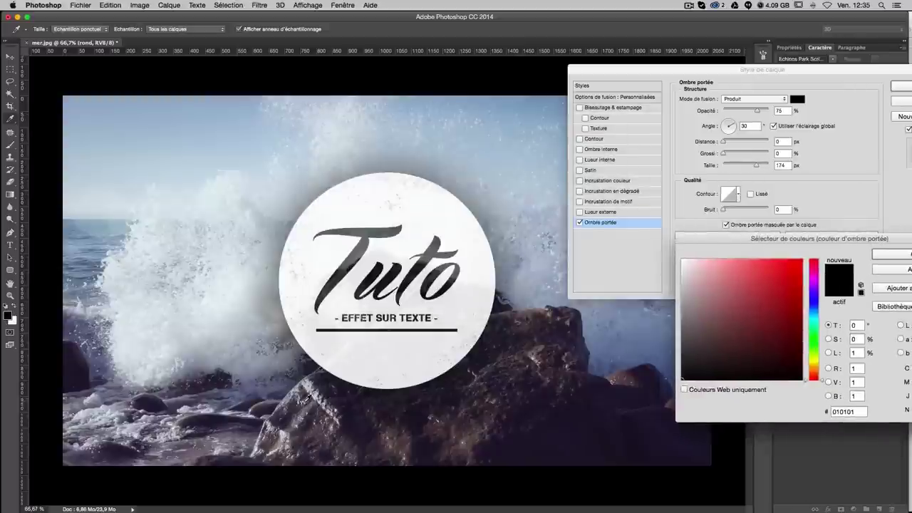
click(251, 389)
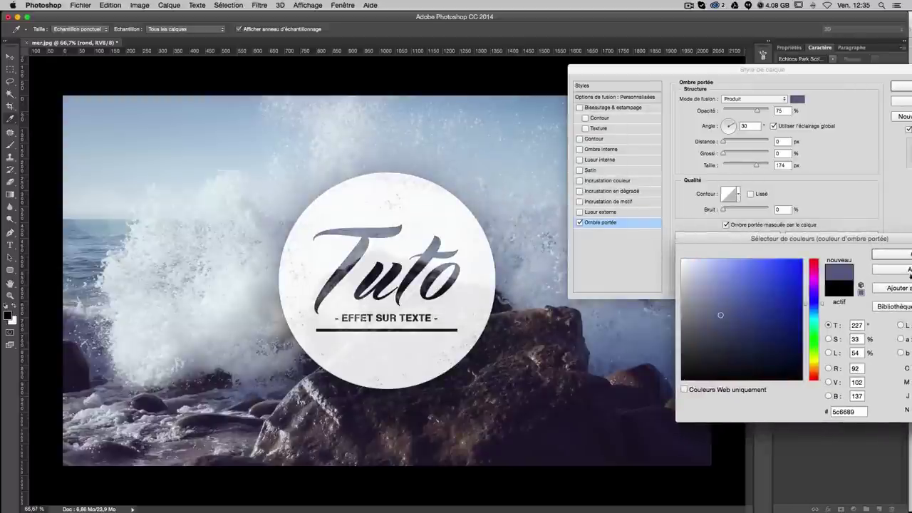
- Set the drop shadow blend mode to Lumière tamisée at 100% opacity
click(902, 264)
click(755, 100)
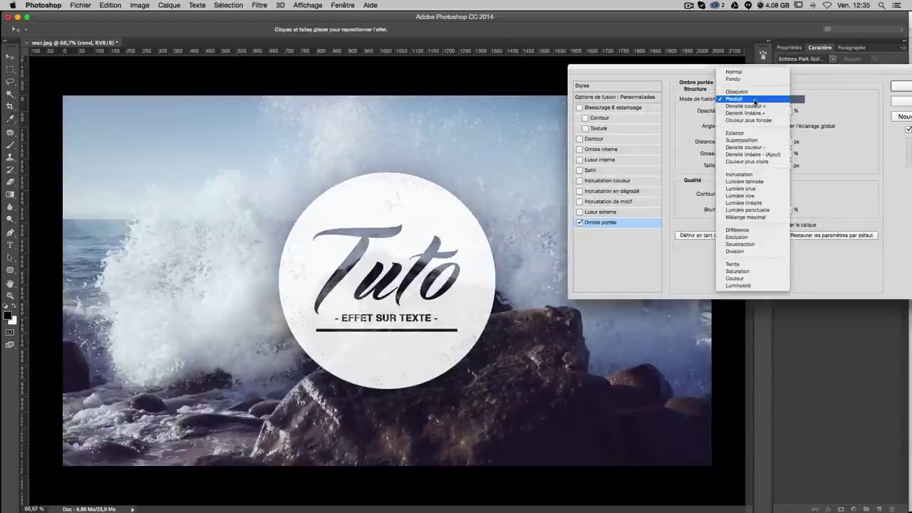
click(760, 175)
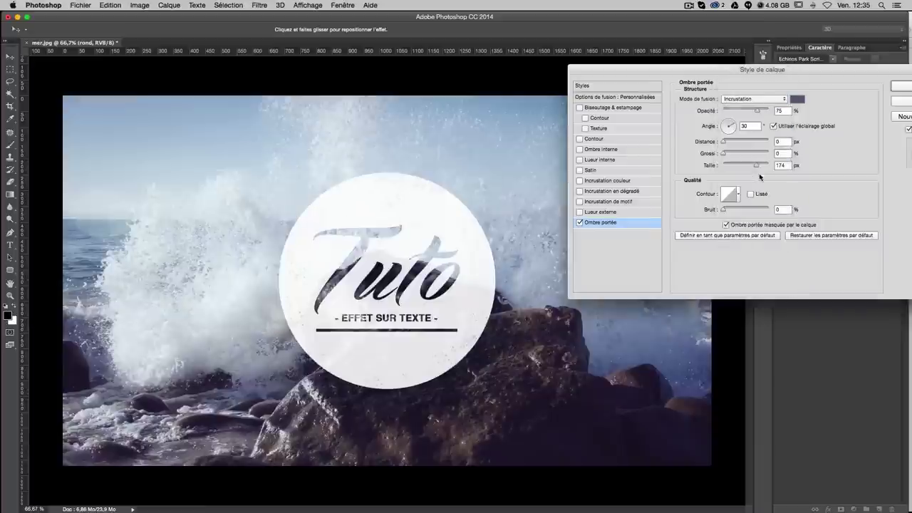
click(748, 100)
click(742, 110)
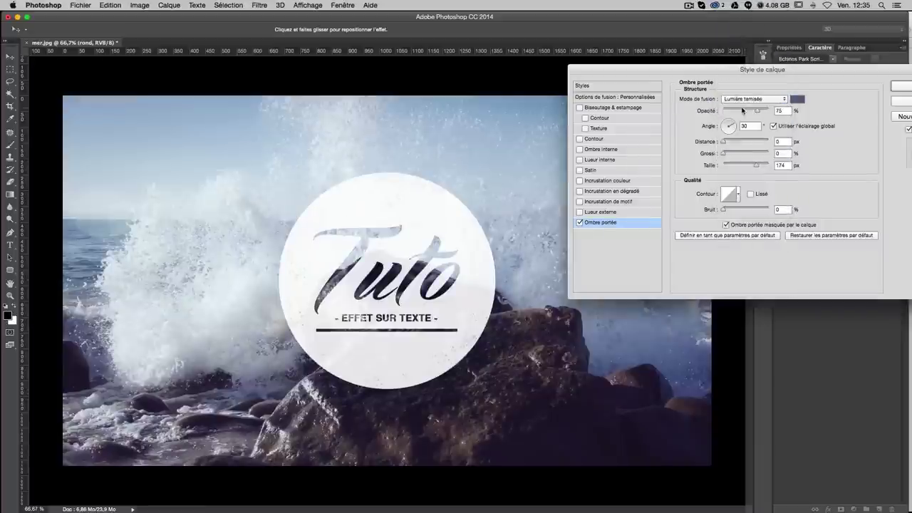
double_click(788, 110)
text(100)
- Compare the shadow on and off, apply it, and add splatter on the right
click(582, 223)
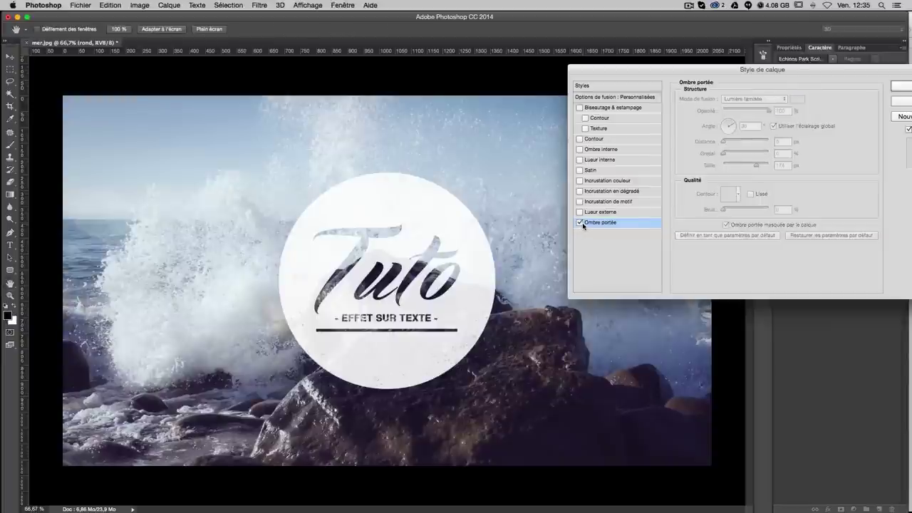
double_click(582, 223)
click(582, 222)
click(582, 222)
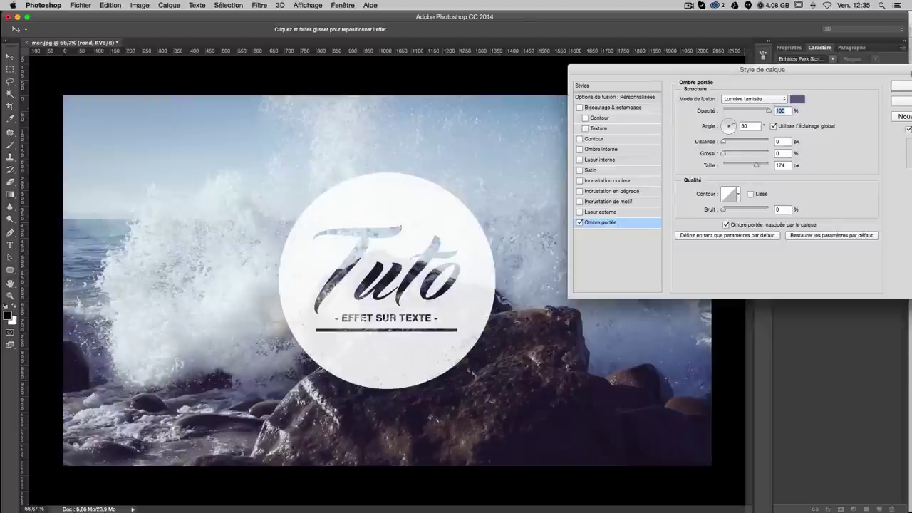
click(899, 86)
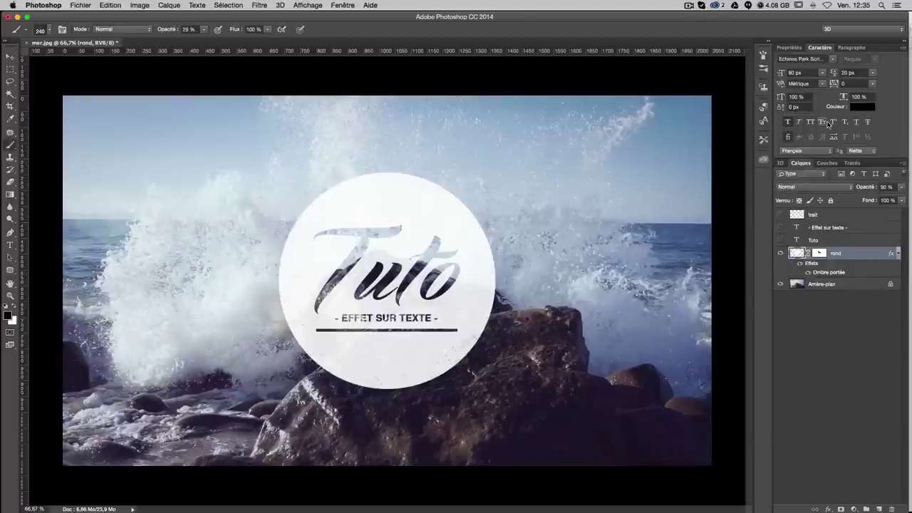
drag(652, 185, 666, 228)
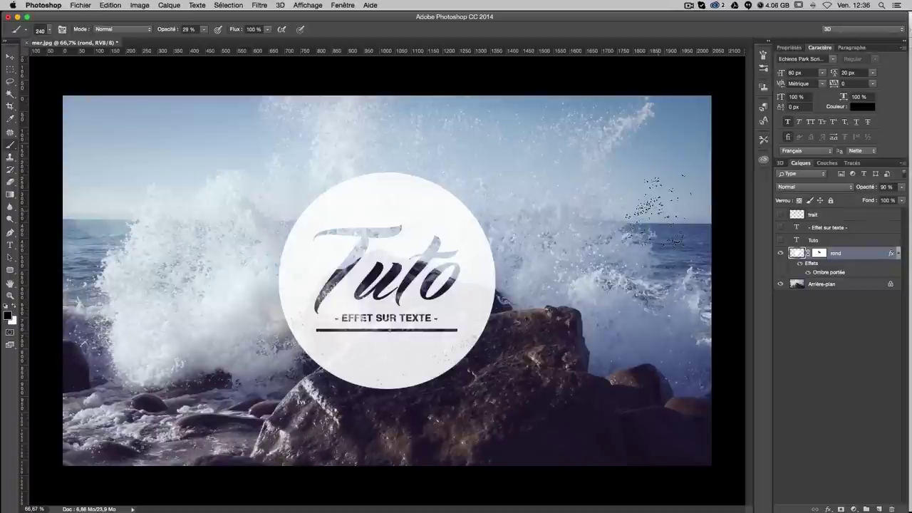
- Bring Google Chrome to the front and scroll down through the Team8 article's comments
click(251, 479)
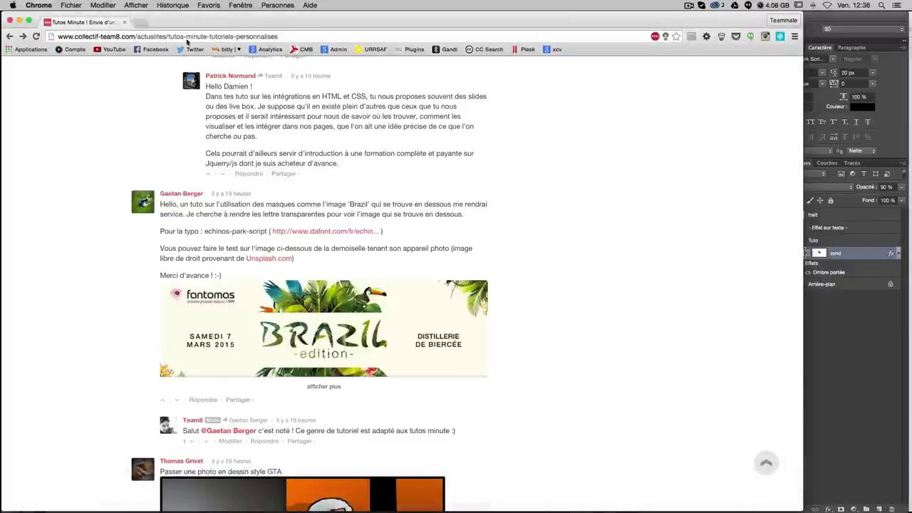
scroll(422, 265, up, 10)
scroll(422, 265, up, 10)
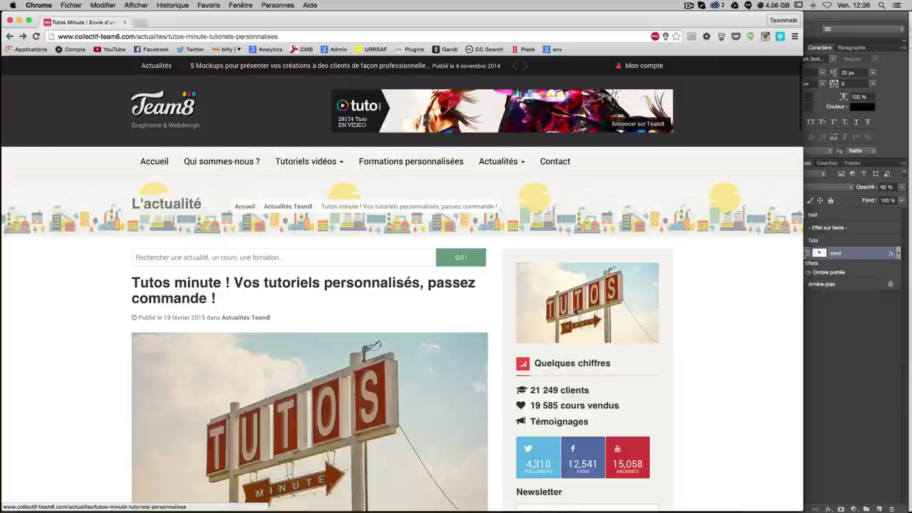
scroll(489, 291, down, 1)
scroll(490, 286, down, 6)
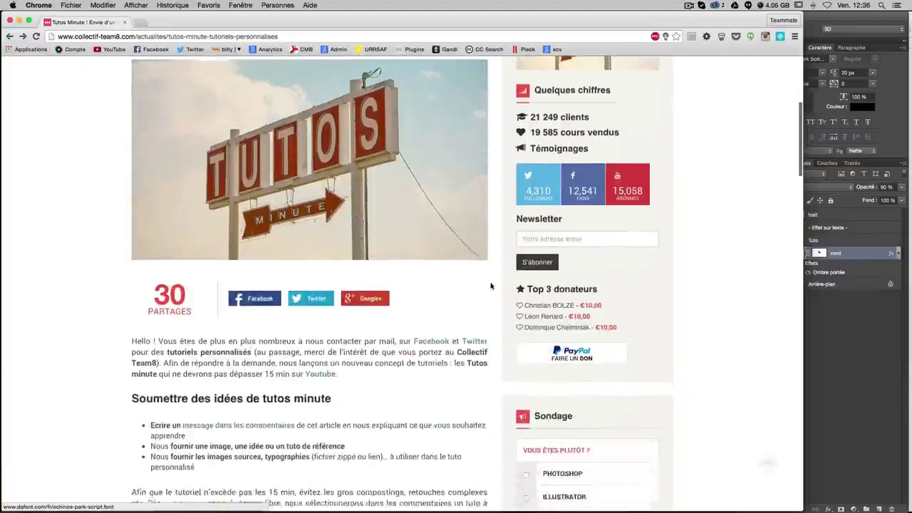
scroll(490, 286, down, 5)
scroll(428, 289, down, 4)
scroll(332, 295, down, 15)
scroll(332, 297, down, 5)
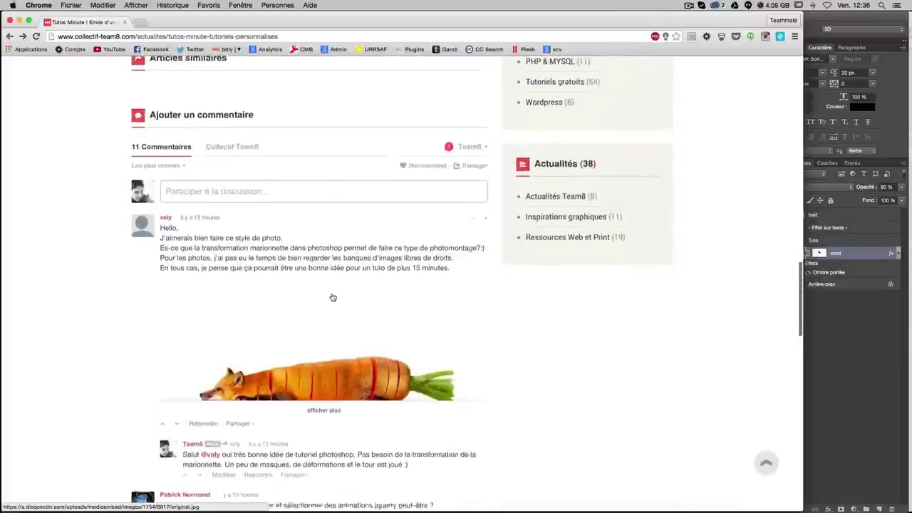
scroll(332, 297, down, 2)
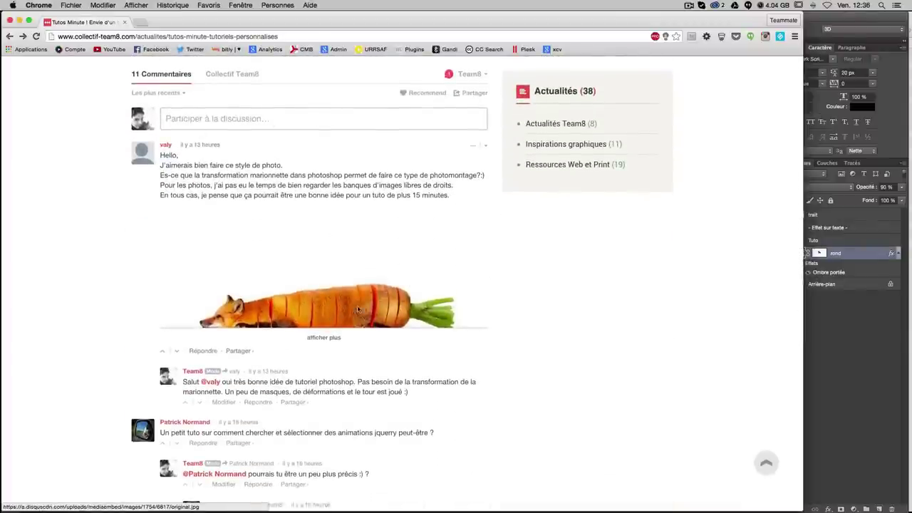
- Expand a comment's image with 'afficher plus' and scroll around the enlarged view
click(335, 339)
scroll(316, 377, down, 1)
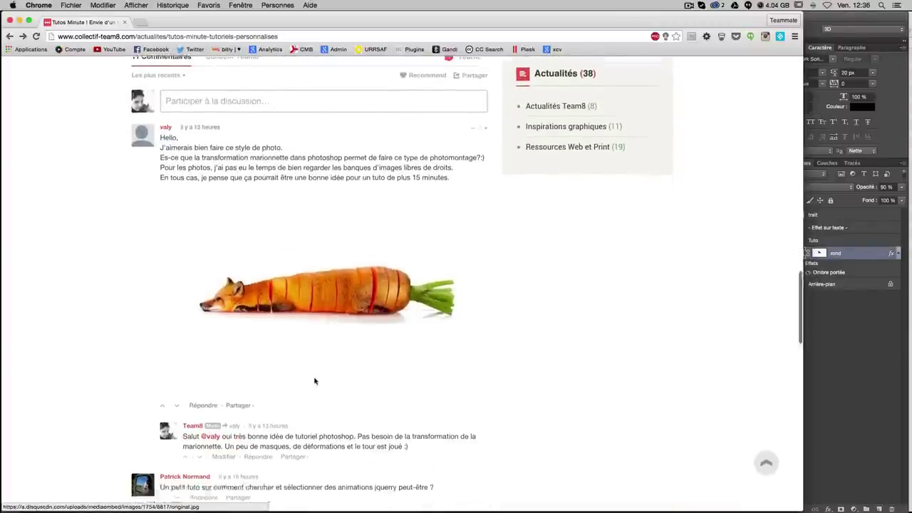
scroll(316, 377, down, 5)
scroll(307, 285, up, 3)
scroll(179, 346, up, 2)
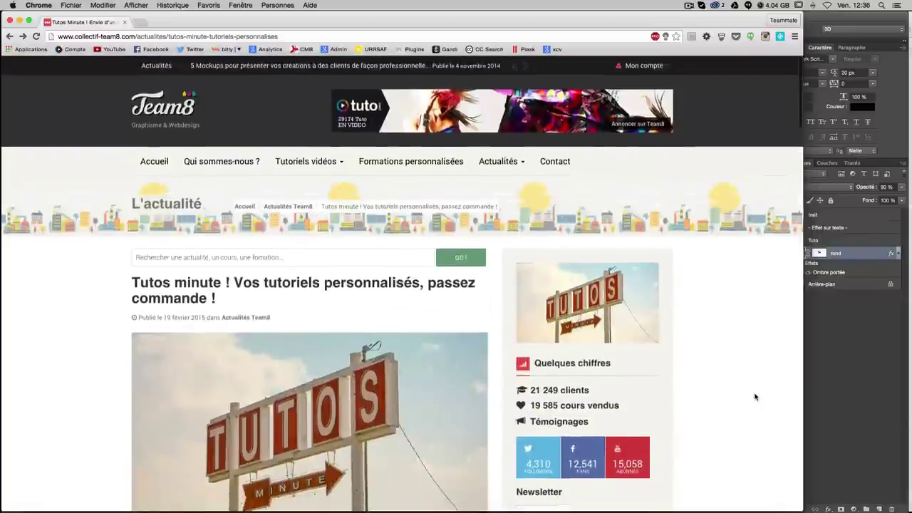
scroll(755, 397, down, 5)
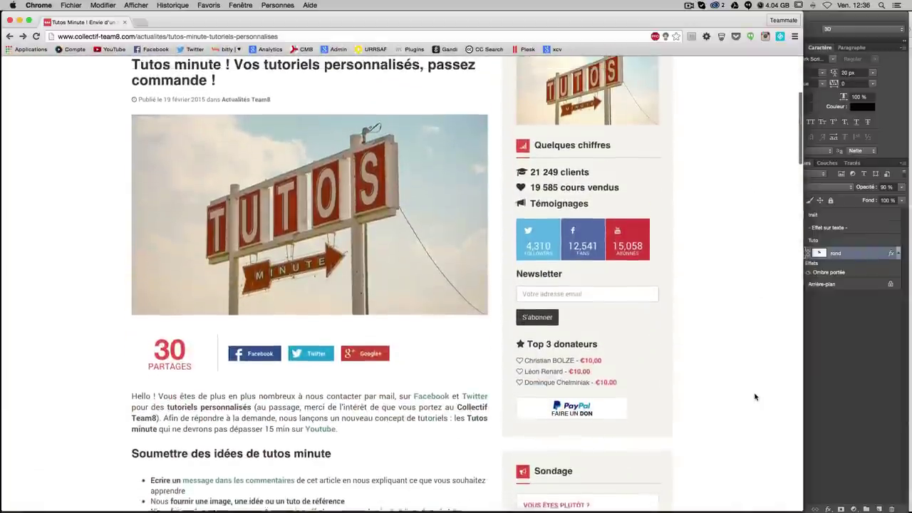